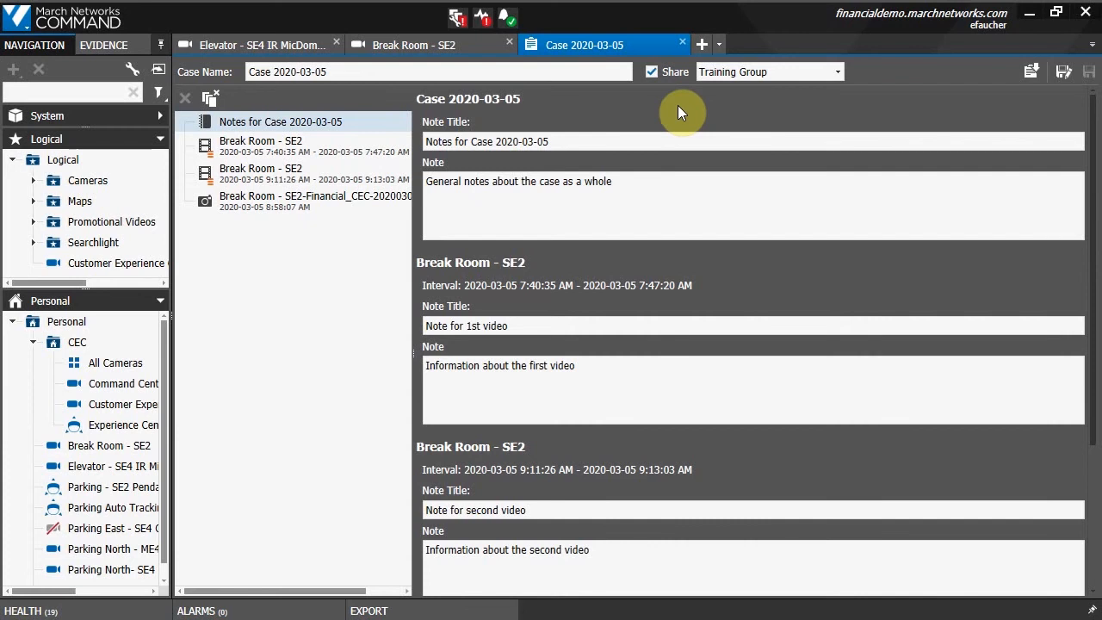
- Create a new empty case in the evidence list, then close the new case
{"action": "left_click", "coordinate": [1065, 75]}
{"action": "left_click", "coordinate": [107, 46]}
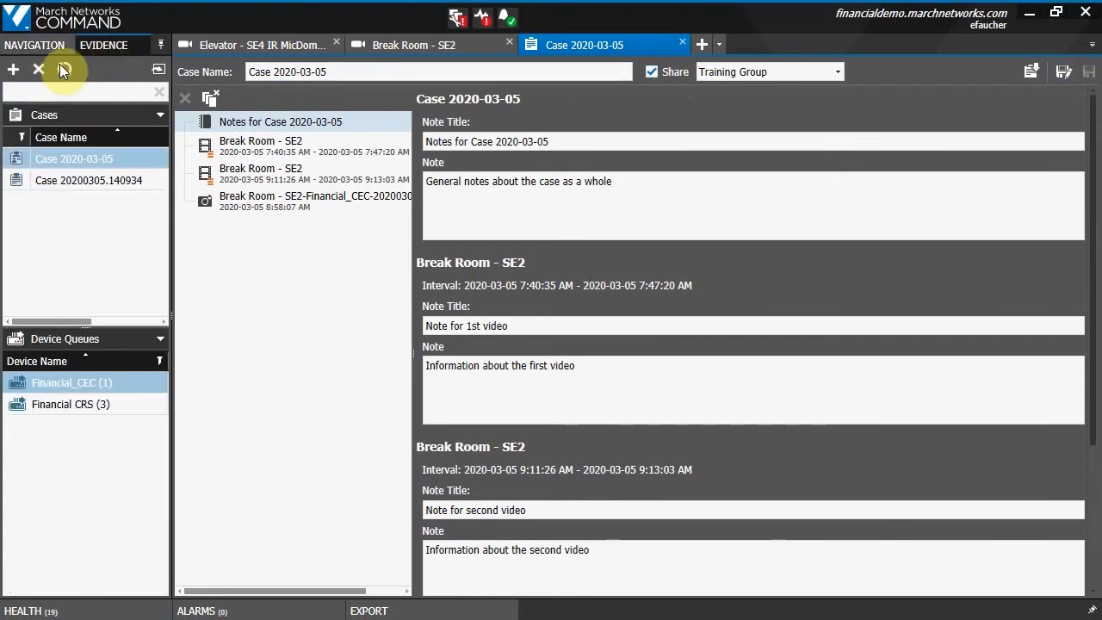
{"action": "left_click", "coordinate": [12, 70]}
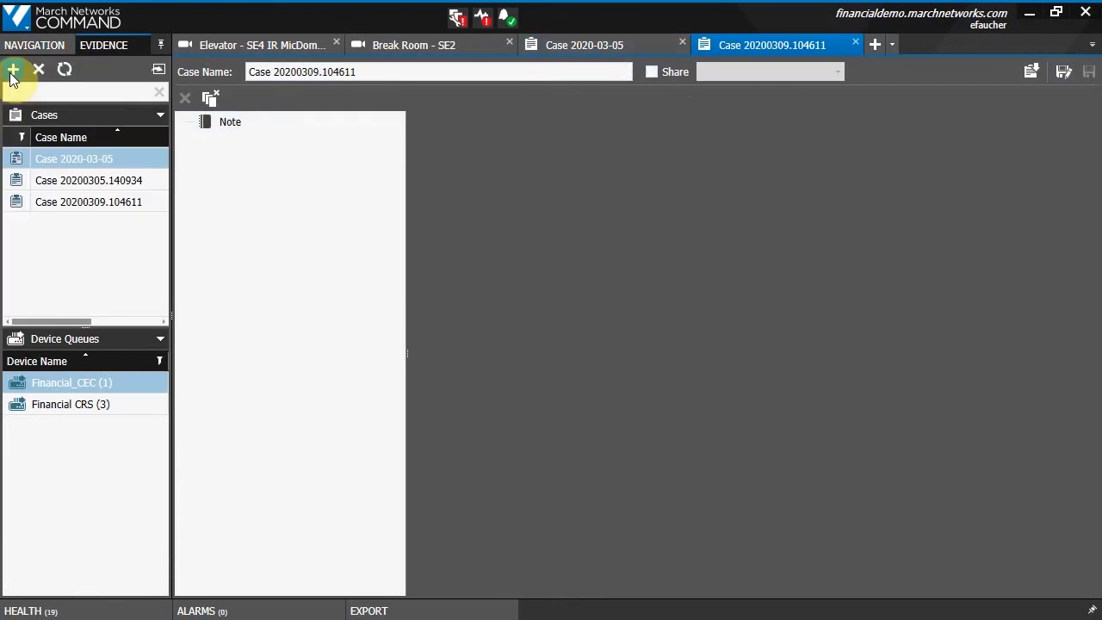
{"action": "left_click", "coordinate": [853, 44]}
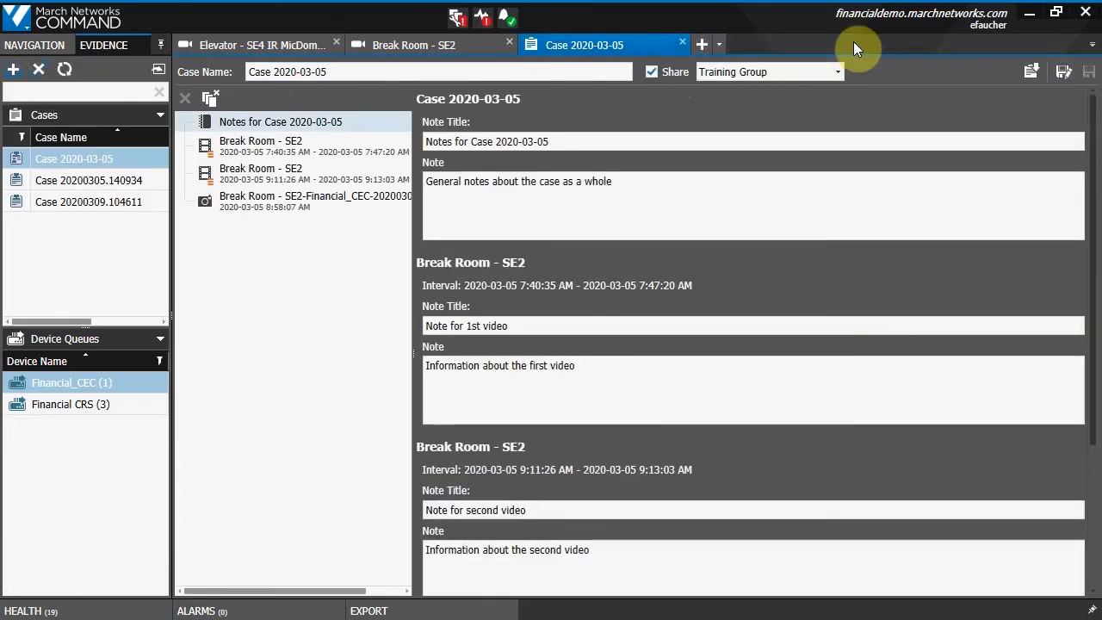
- Export the selected interval of the Elevator - SE4 IR MicDome 2.8mm video to a new case
{"action": "left_click", "coordinate": [285, 45]}
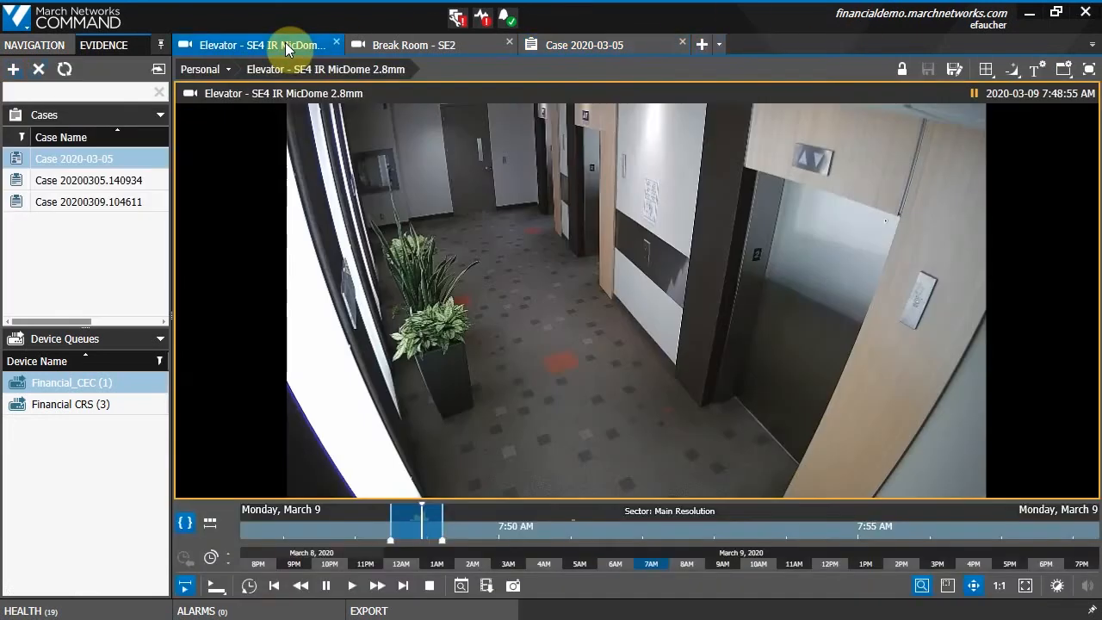
{"action": "right_click", "coordinate": [410, 529]}
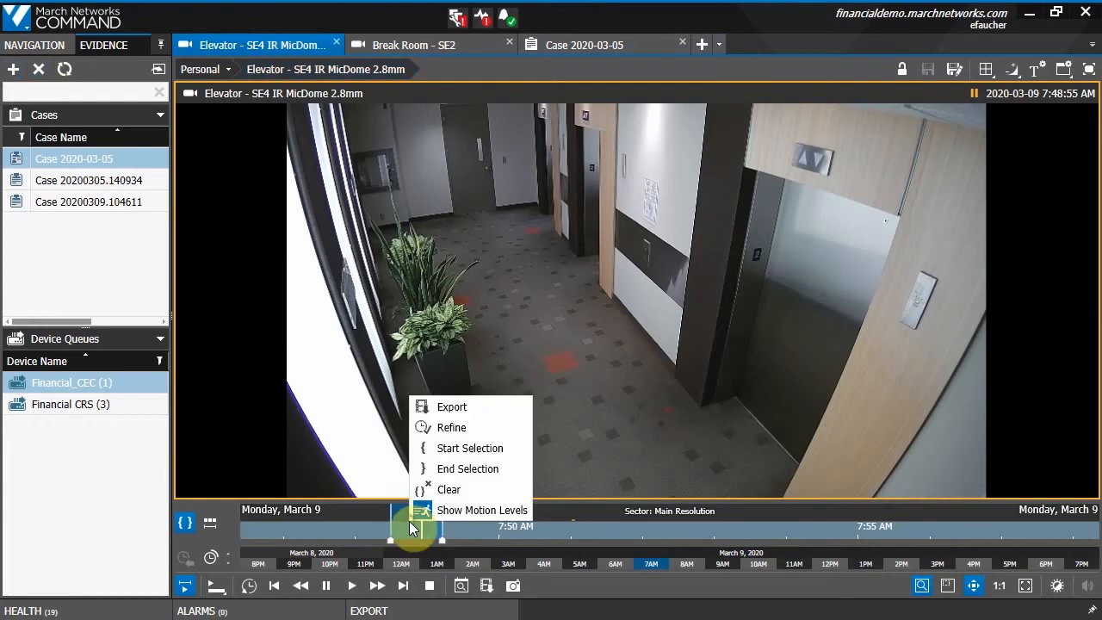
{"action": "left_click", "coordinate": [455, 407]}
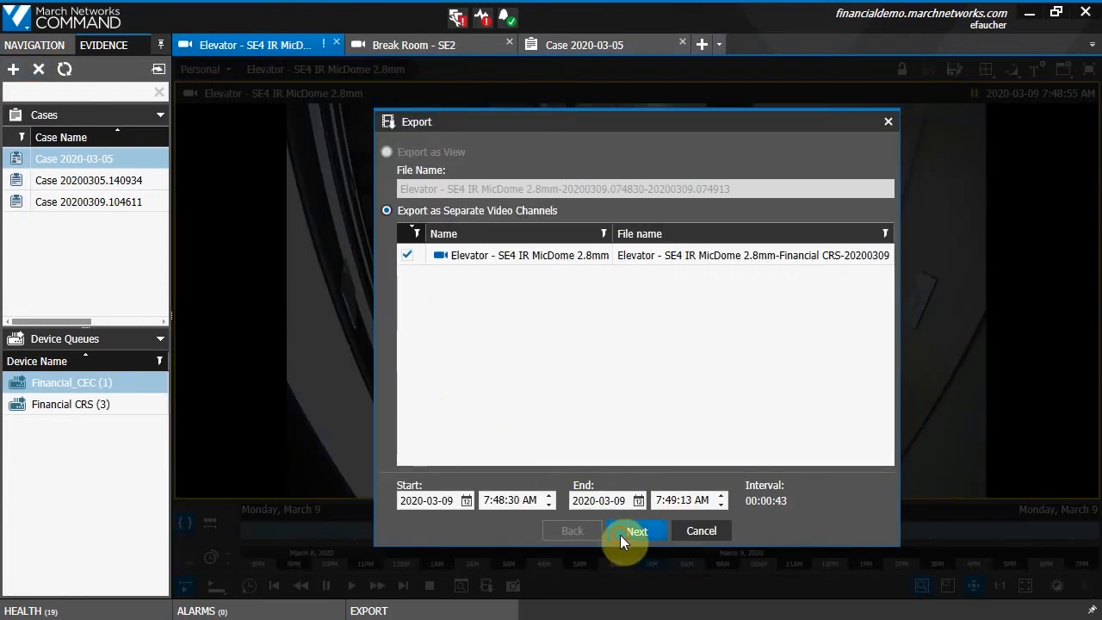
{"action": "left_click", "coordinate": [619, 535]}
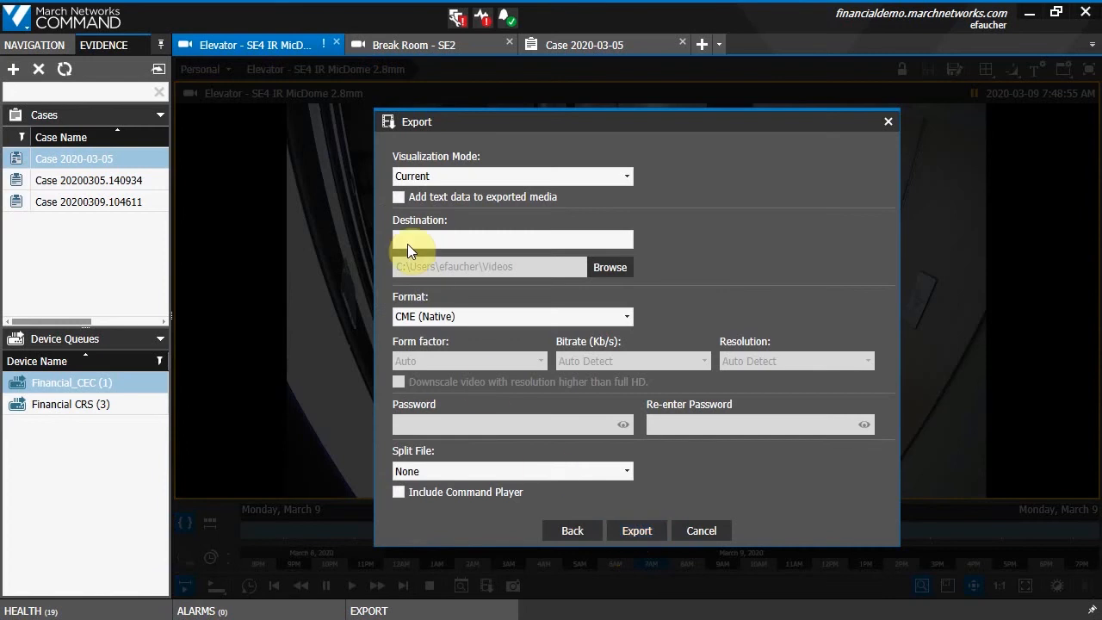
{"action": "left_click", "coordinate": [608, 238]}
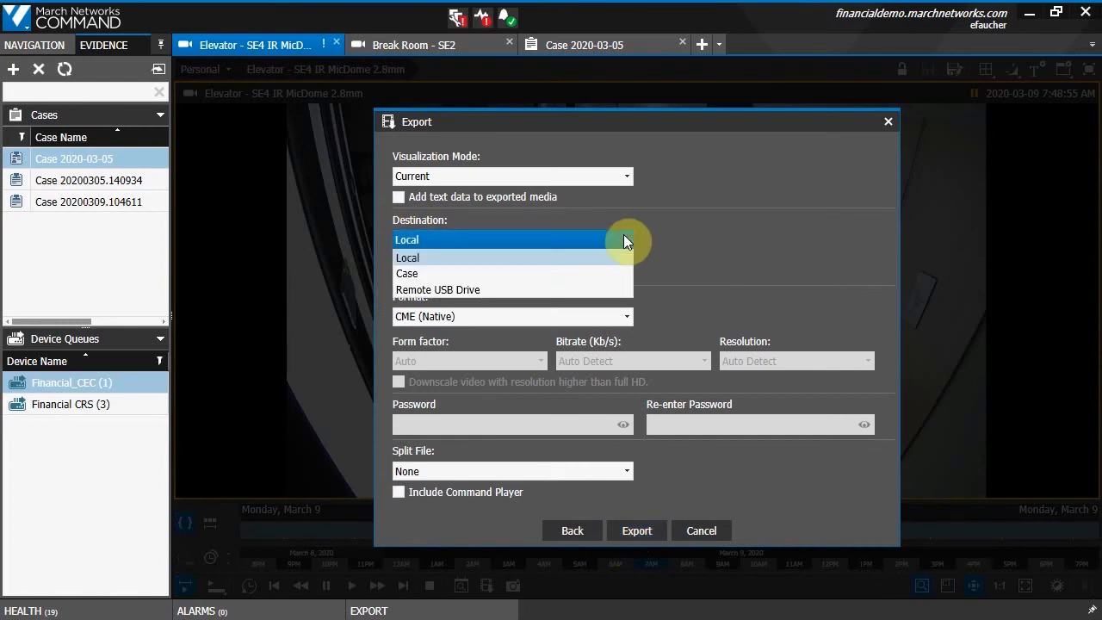
{"action": "left_click", "coordinate": [410, 274]}
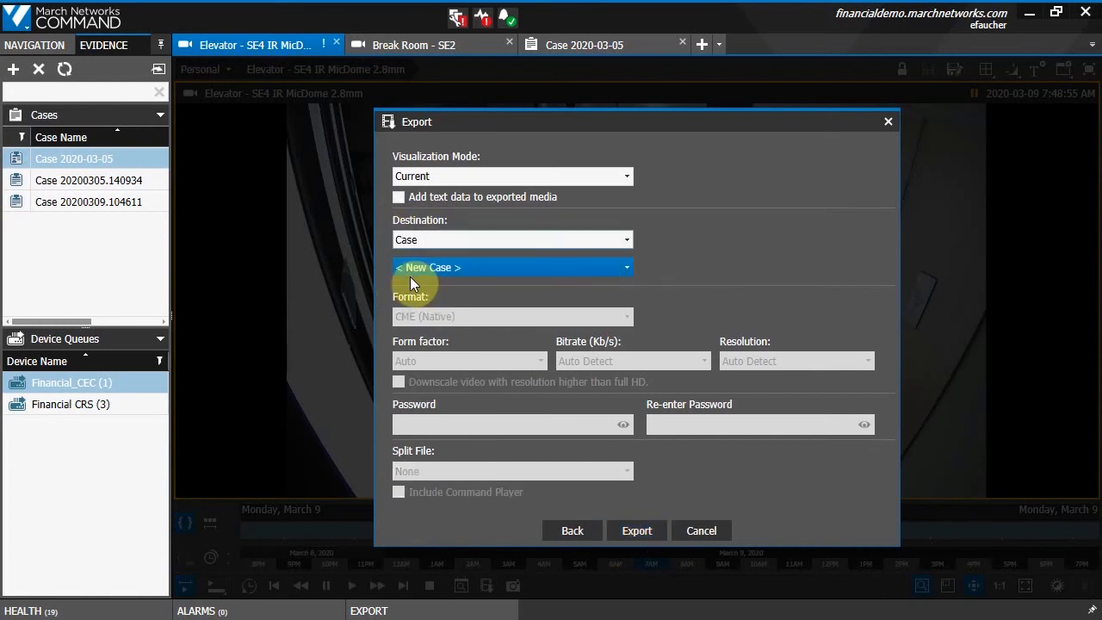
{"action": "left_click", "coordinate": [491, 270]}
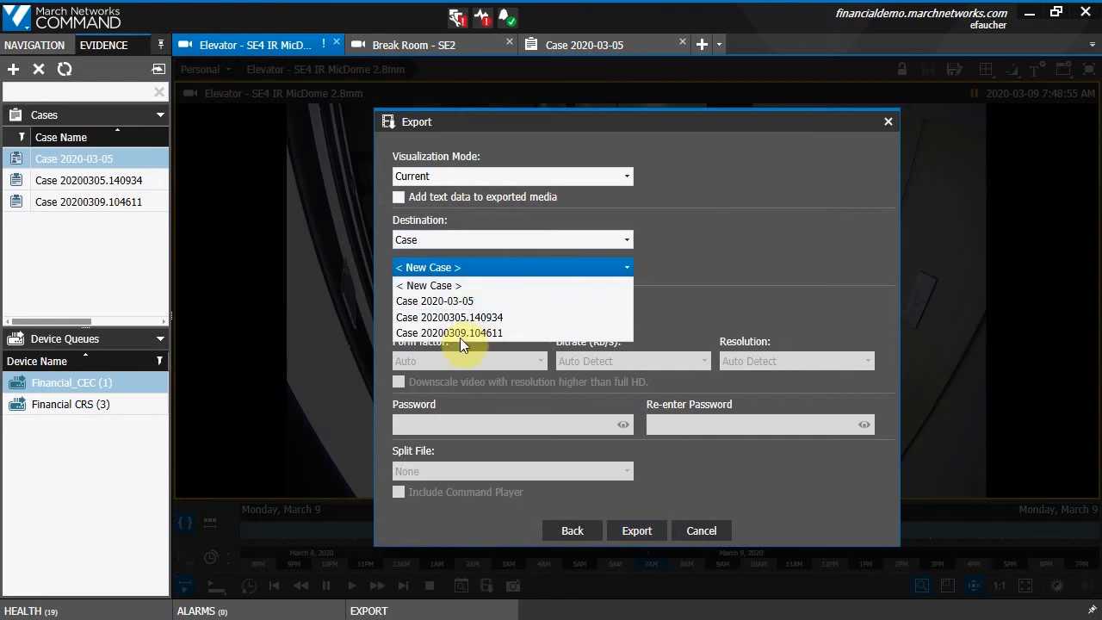
{"action": "left_click", "coordinate": [440, 289]}
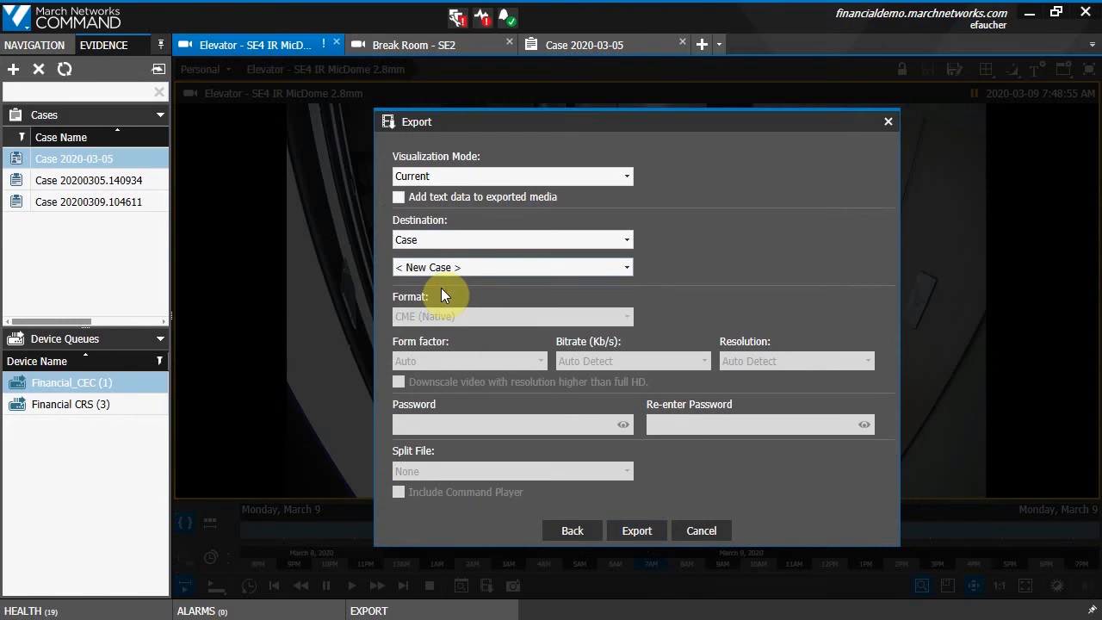
{"action": "left_click", "coordinate": [628, 529]}
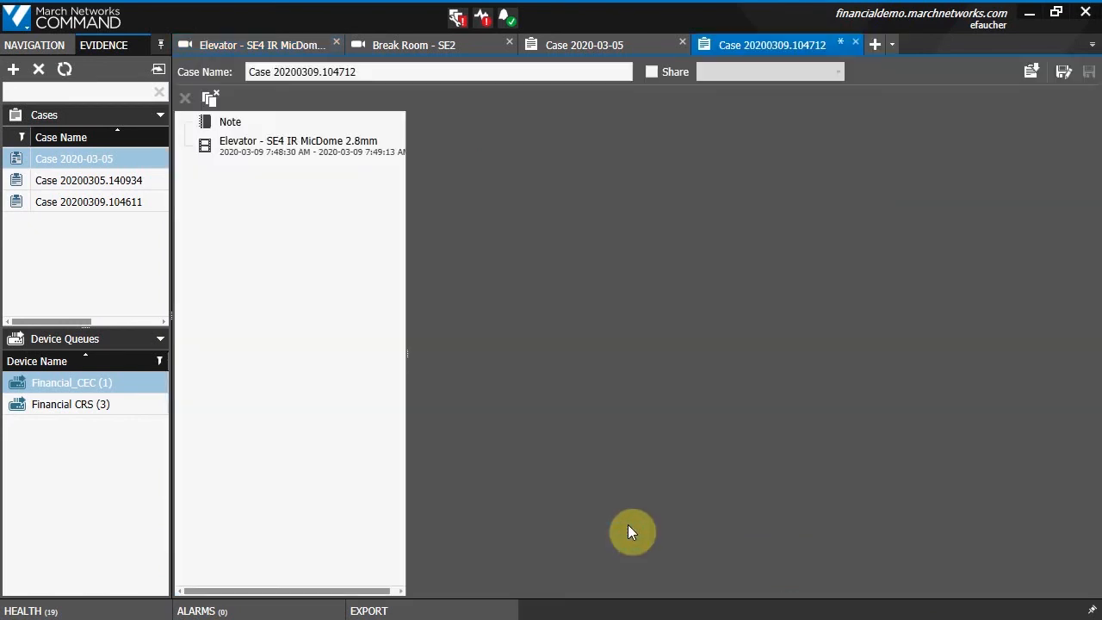
- Rename the new case holding the elevator clip to "Case Example 1" and save it under that name
{"action": "left_click", "coordinate": [263, 148]}
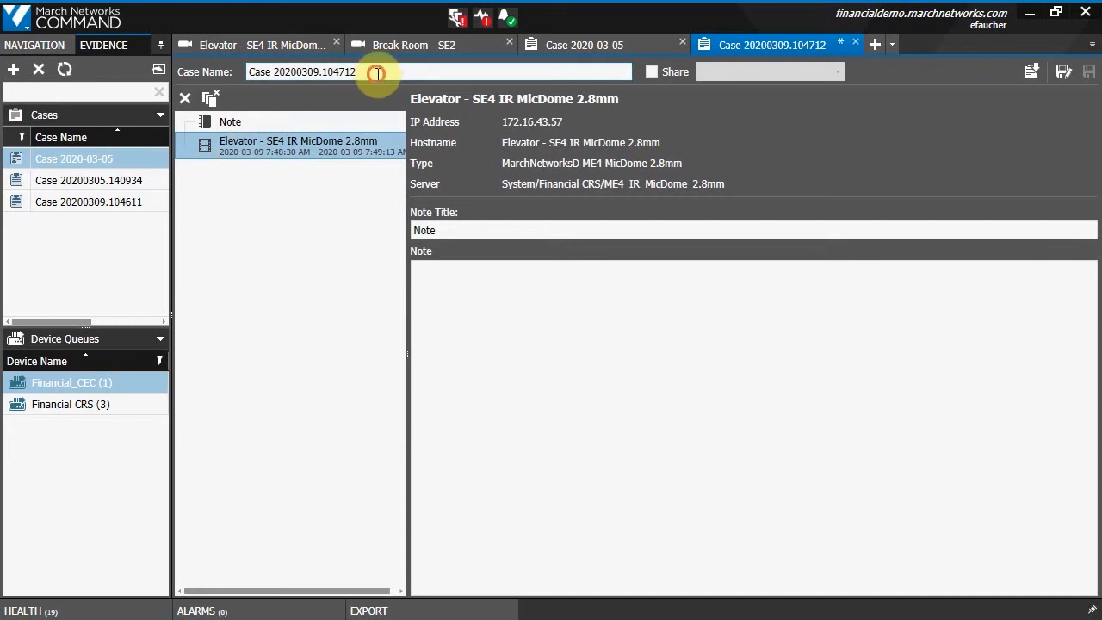
{"action": "left_click_drag", "start_coordinate": [372, 72], "coordinate": [274, 78]}
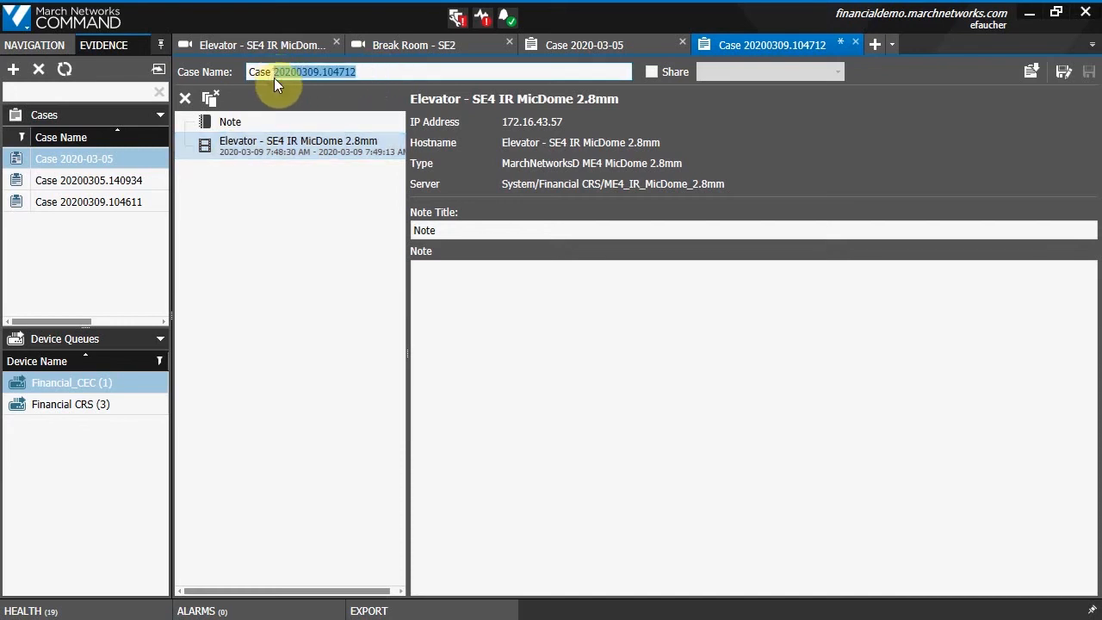
{"action": "type", "text": "Example 1"}
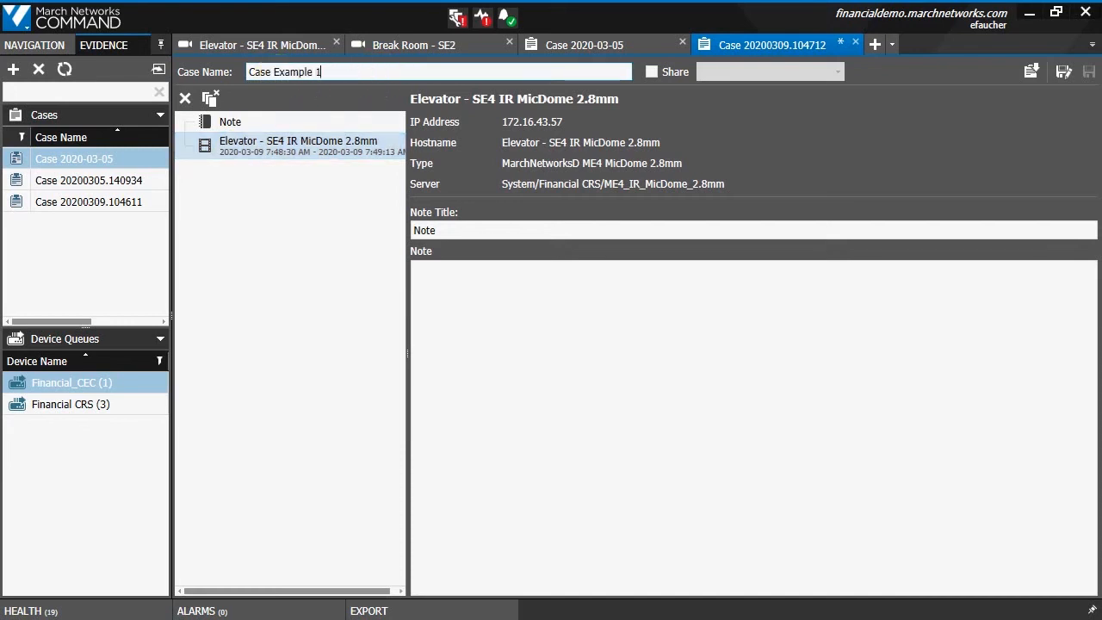
{"action": "left_click", "coordinate": [1060, 77]}
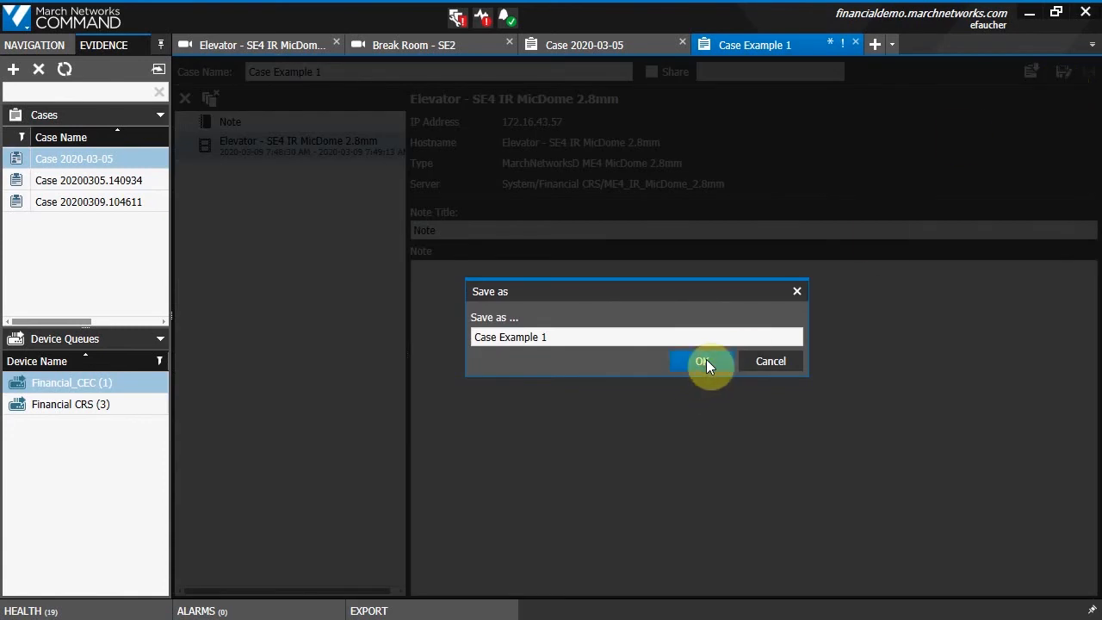
{"action": "left_click", "coordinate": [706, 361]}
{"action": "left_click", "coordinate": [95, 228]}
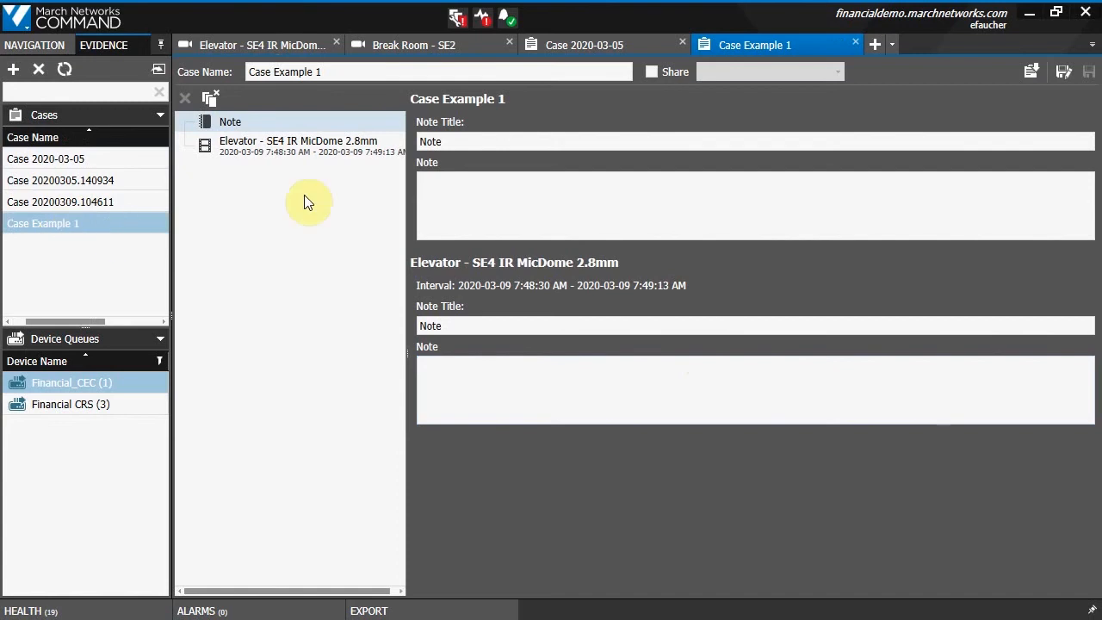
- Export the selected interval of the Break Room - SE2 video to the existing case Case Example 1
{"action": "left_click", "coordinate": [413, 44]}
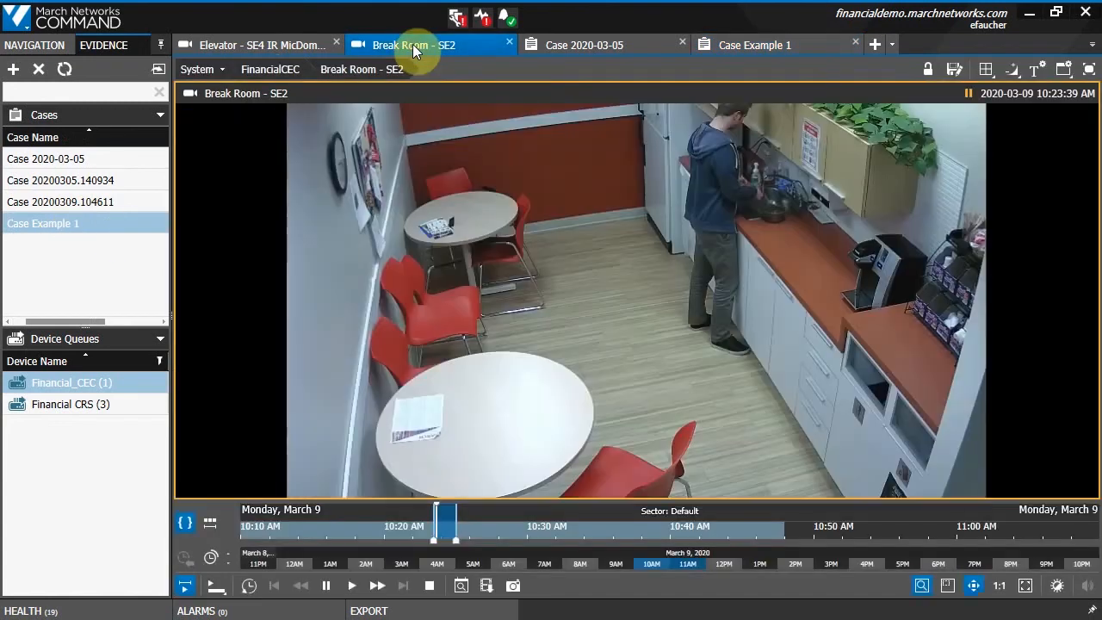
{"action": "right_click", "coordinate": [452, 517]}
{"action": "left_click", "coordinate": [498, 398]}
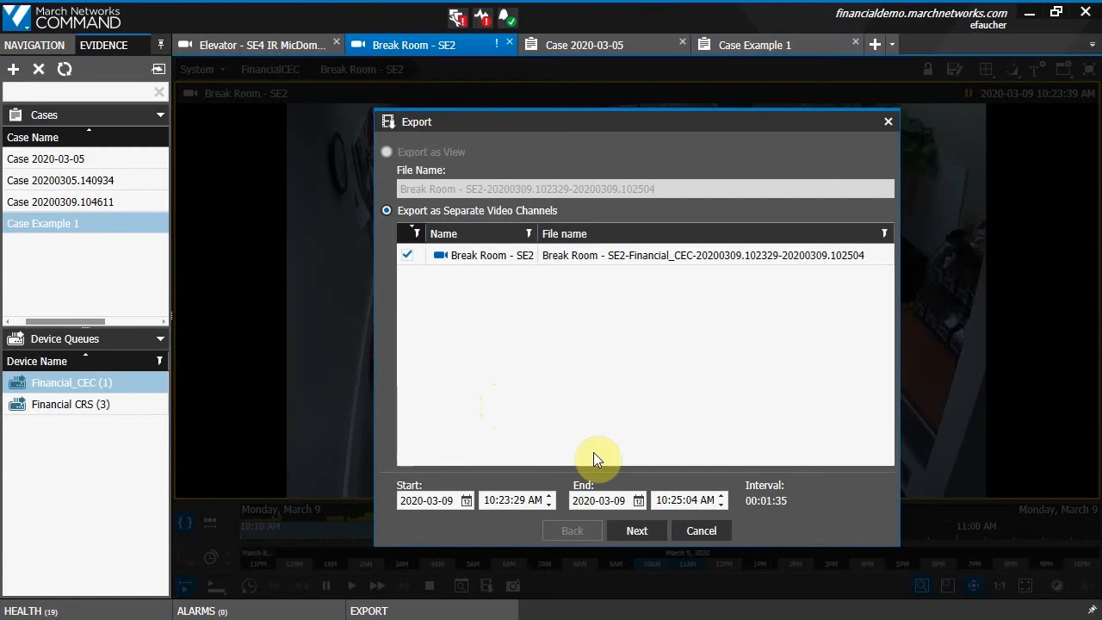
{"action": "left_click", "coordinate": [641, 529]}
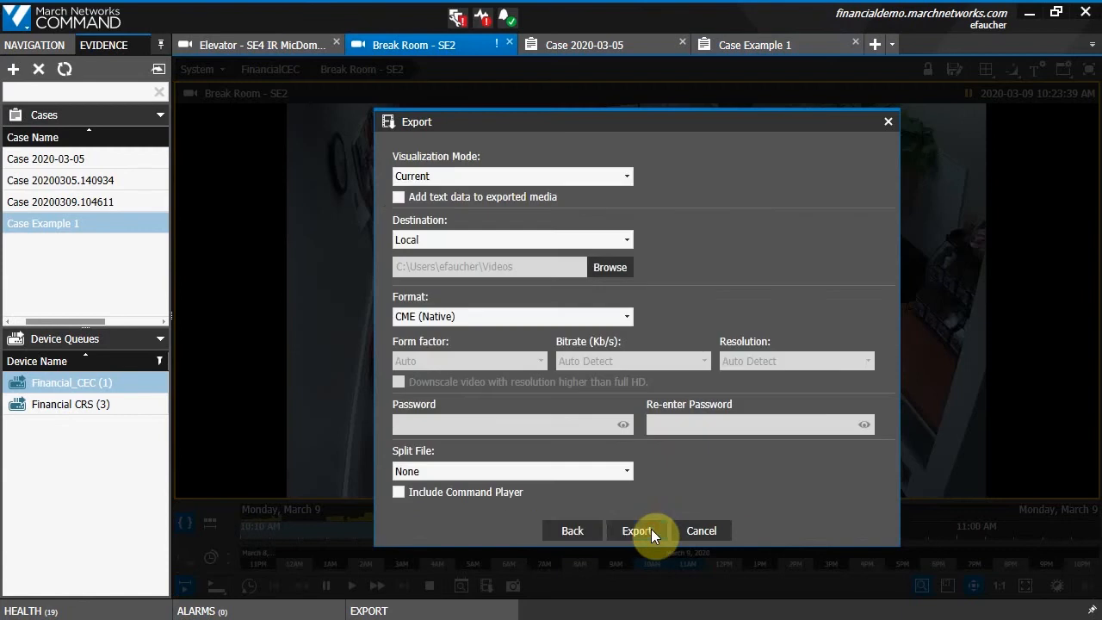
{"action": "left_click", "coordinate": [572, 243]}
{"action": "left_click", "coordinate": [407, 273]}
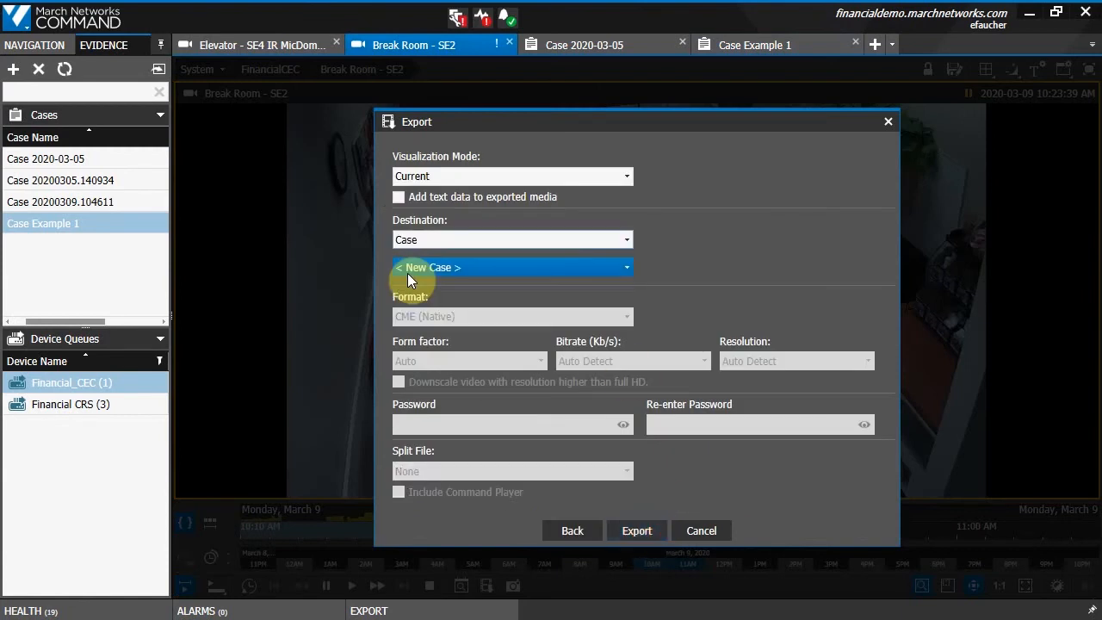
{"action": "left_click", "coordinate": [579, 270]}
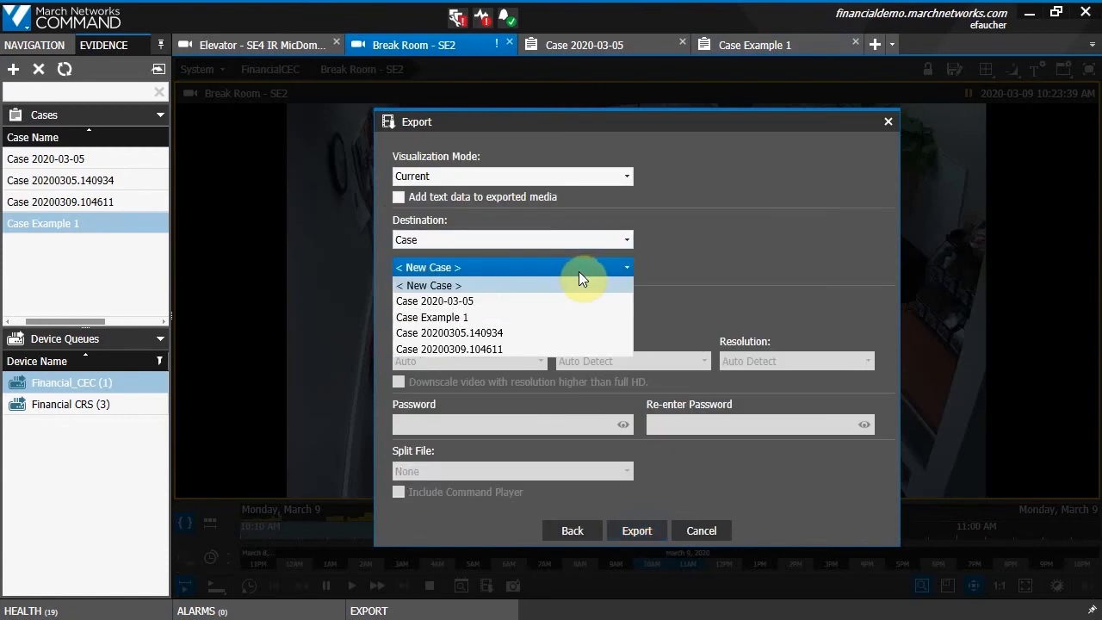
{"action": "left_click", "coordinate": [444, 317]}
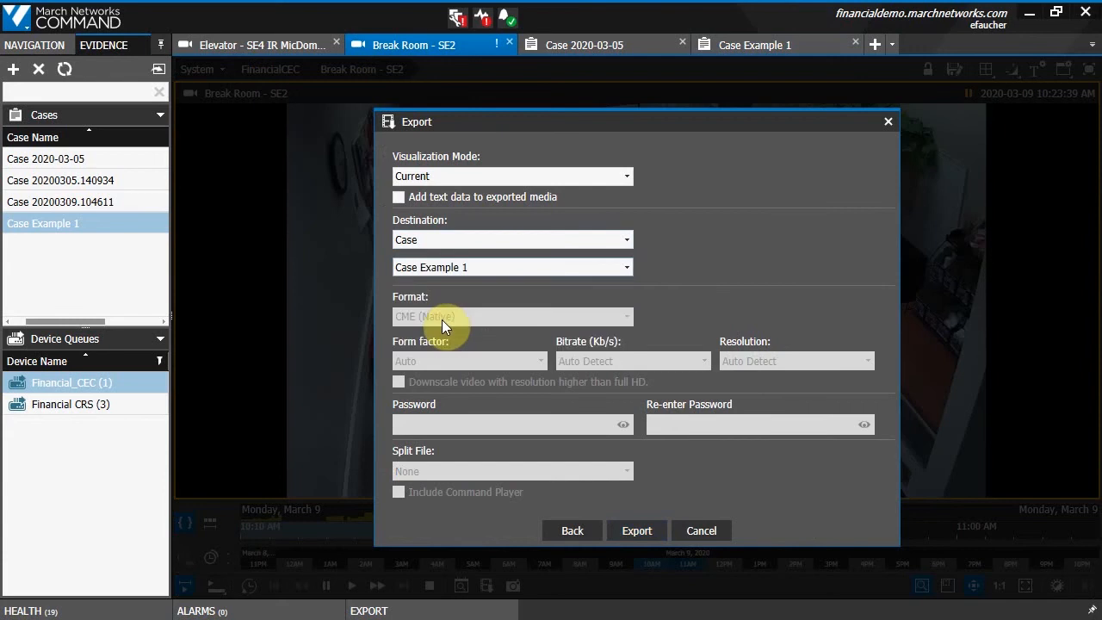
{"action": "left_click", "coordinate": [637, 531]}
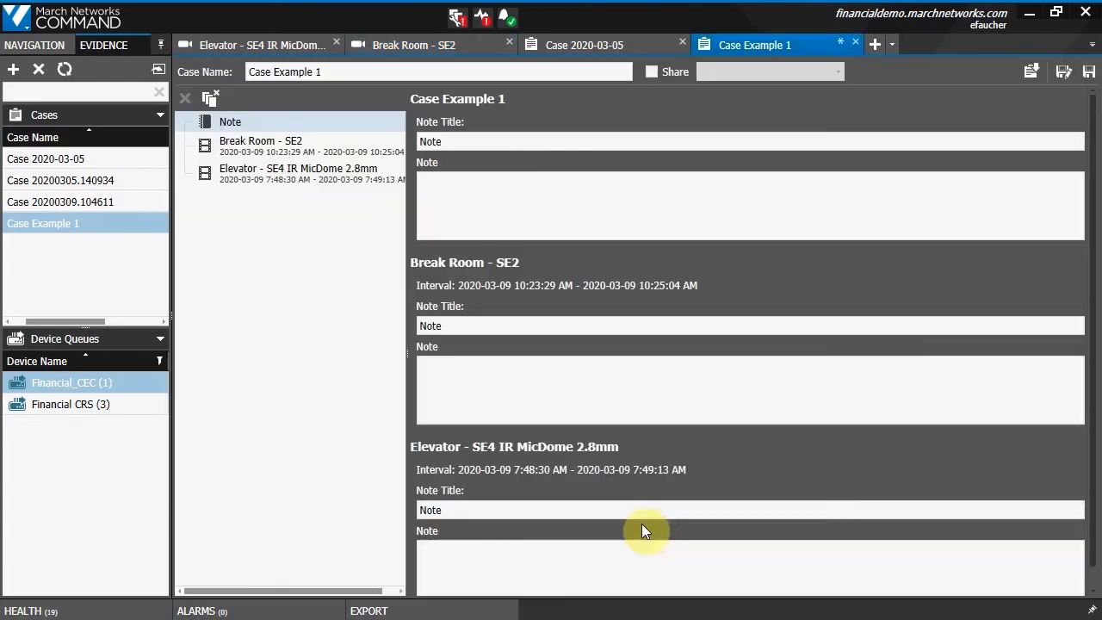
- View the Break Room - SE2 clip from Case Example 1 and close its playback view
{"action": "left_click", "coordinate": [261, 148]}
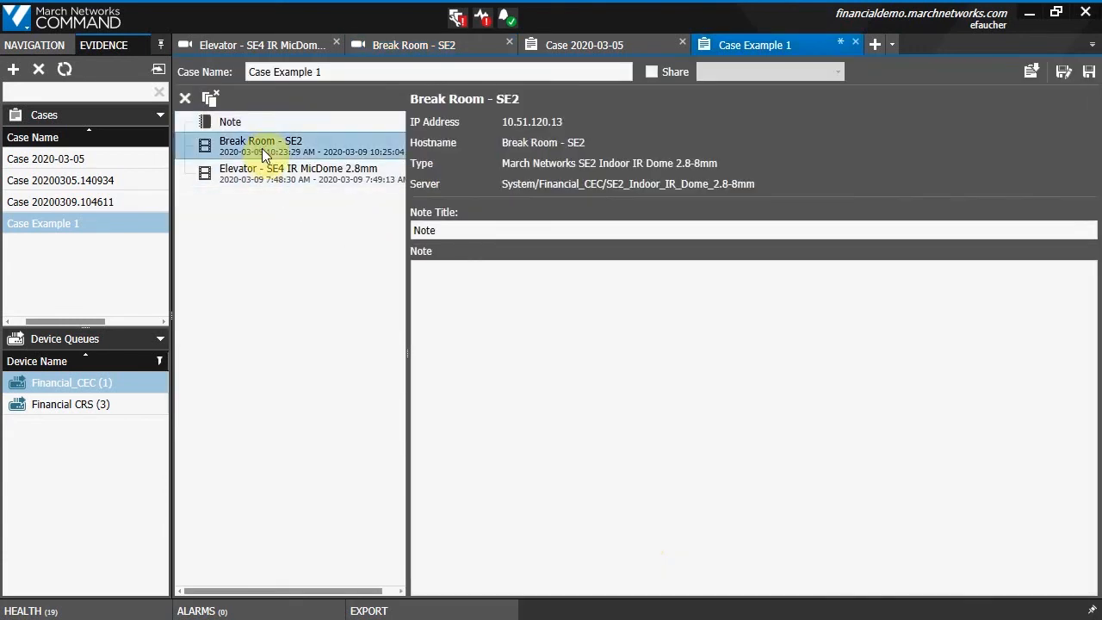
{"action": "double_click", "coordinate": [261, 146]}
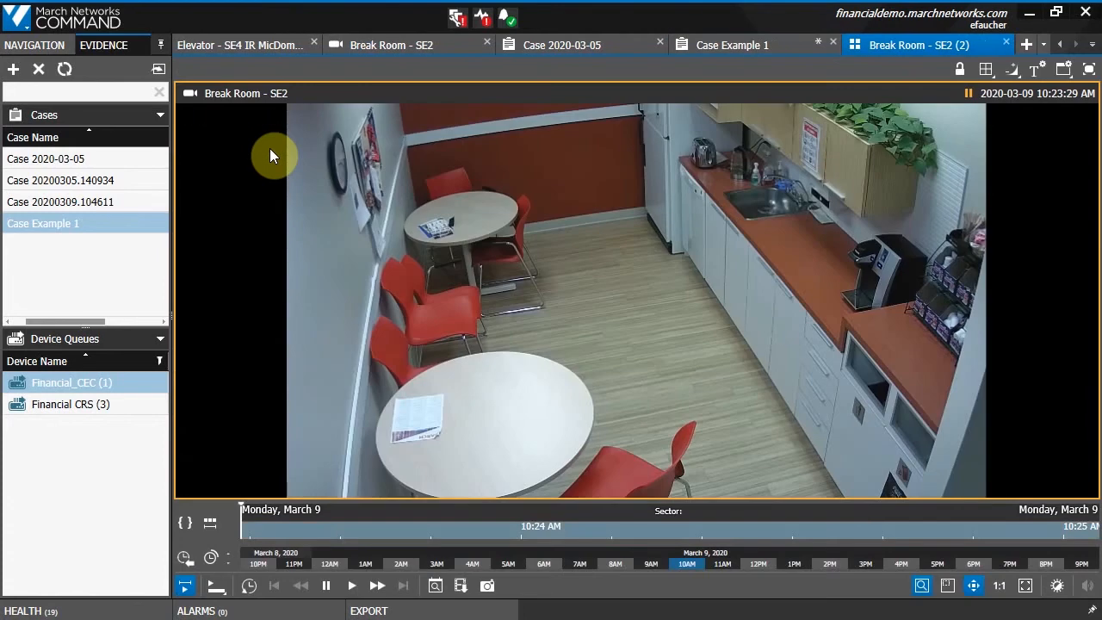
{"action": "left_click", "coordinate": [1006, 43]}
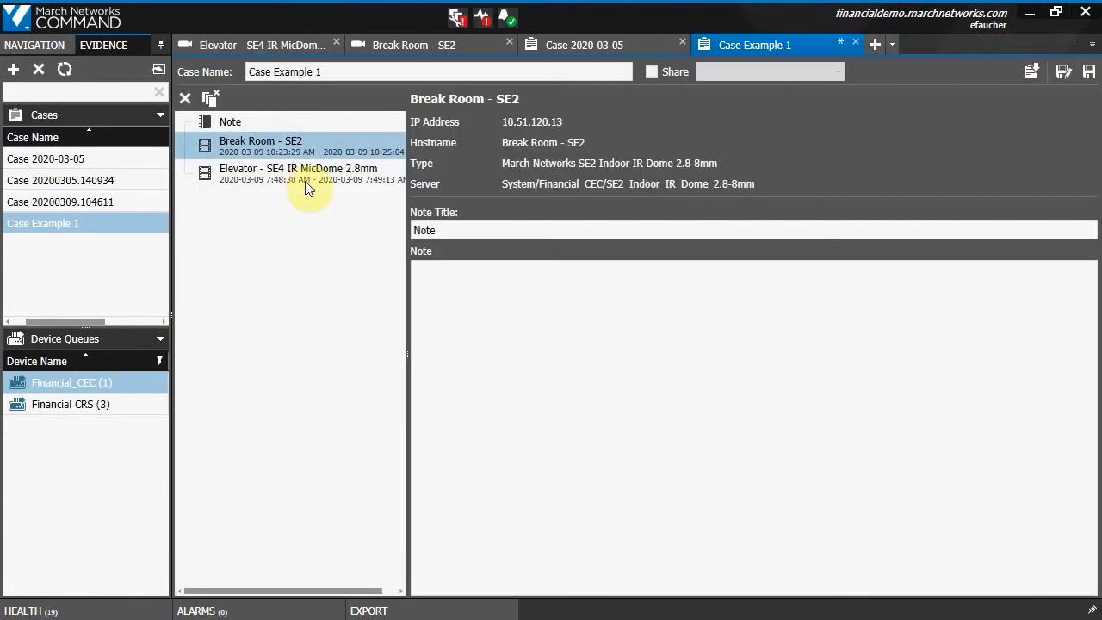
- Advance the elevator footage to 7:48:56 AM and save a snapshot of that frame, with text, to Case Example 1
{"action": "left_click", "coordinate": [277, 44]}
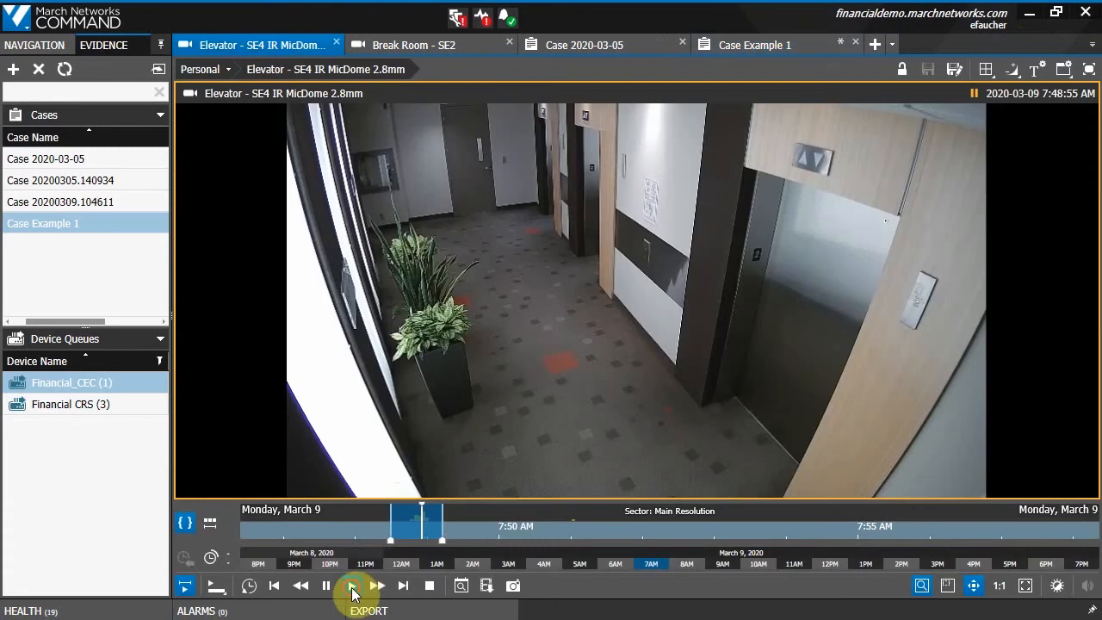
{"action": "left_click", "coordinate": [352, 586]}
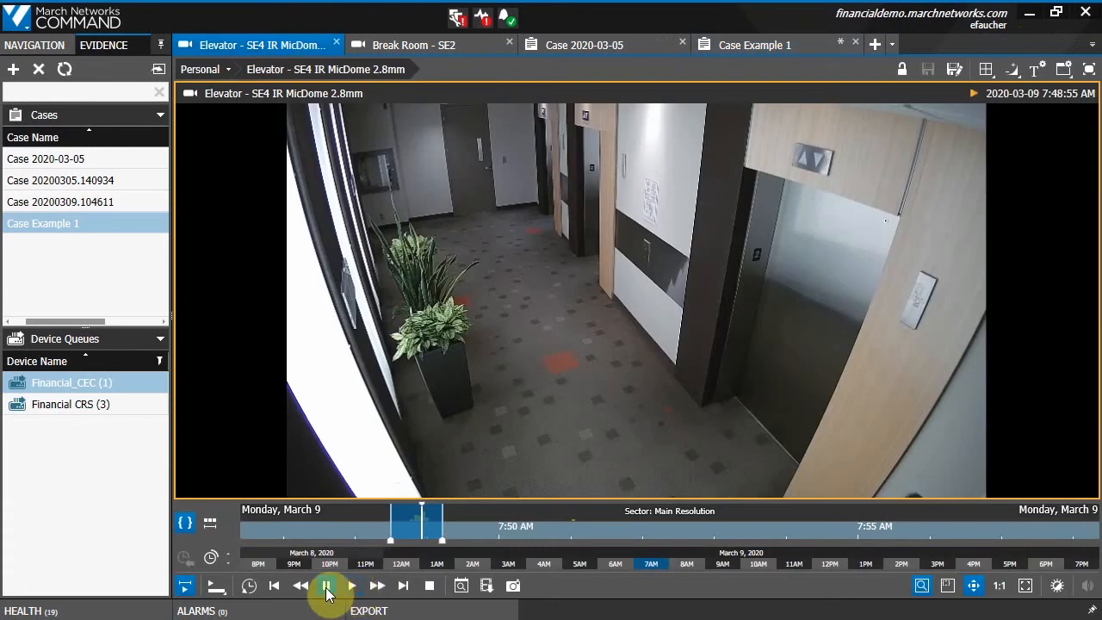
{"action": "right_click", "coordinate": [537, 356]}
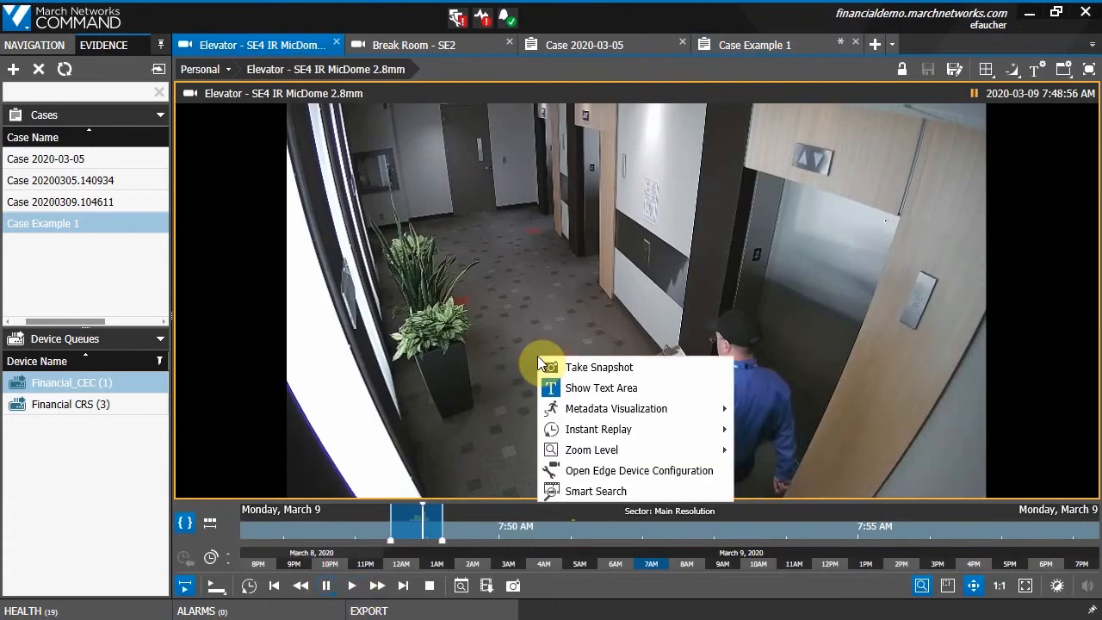
{"action": "left_click", "coordinate": [601, 368]}
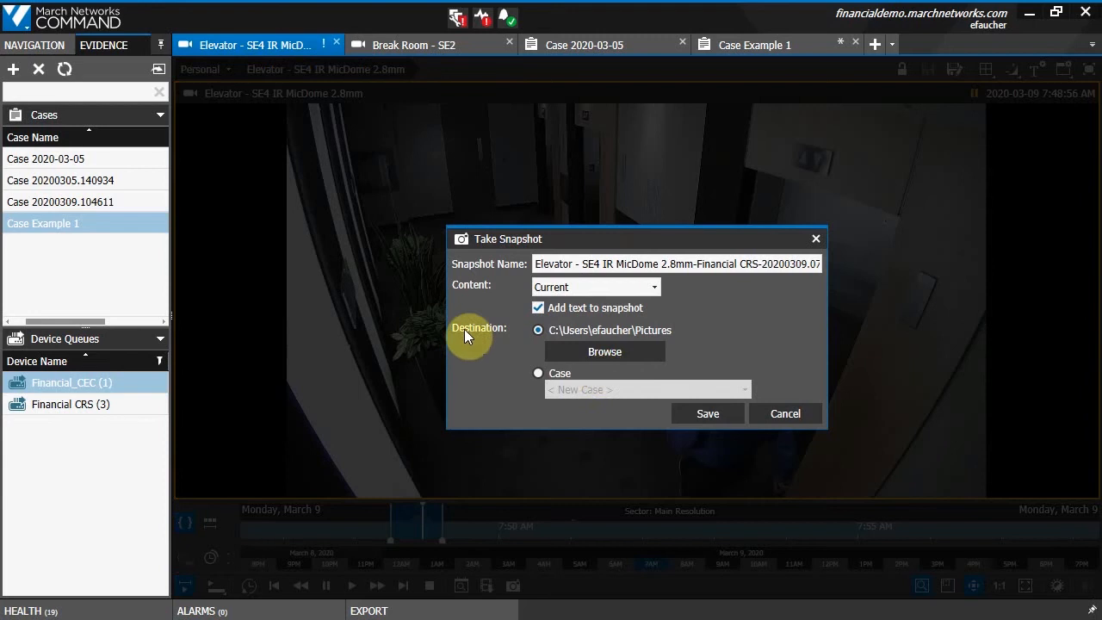
{"action": "left_click", "coordinate": [538, 374]}
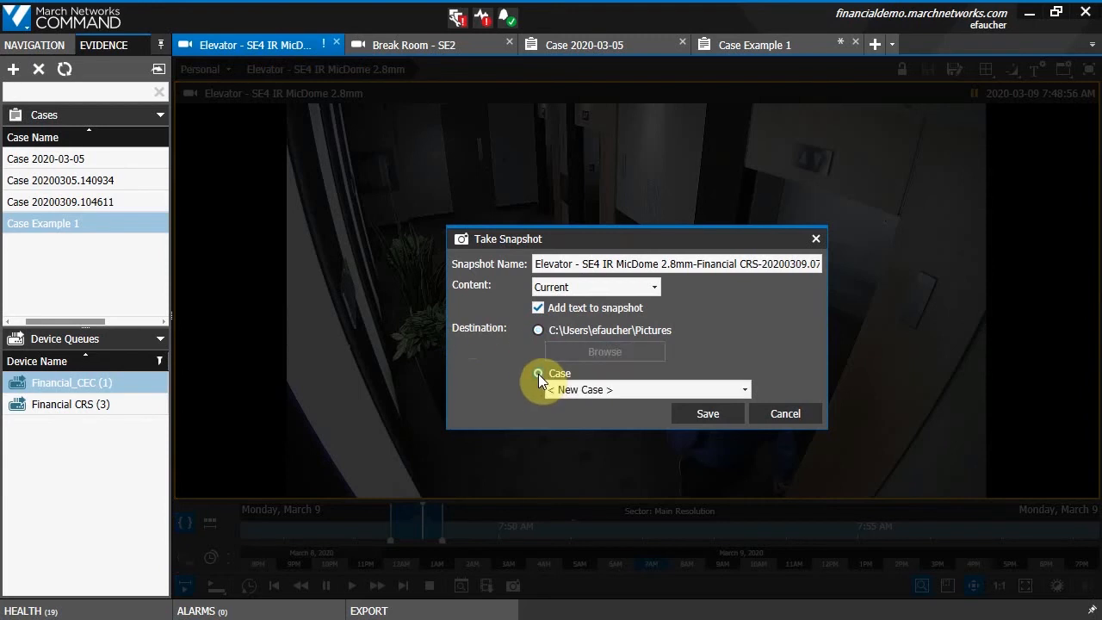
{"action": "left_click", "coordinate": [581, 389]}
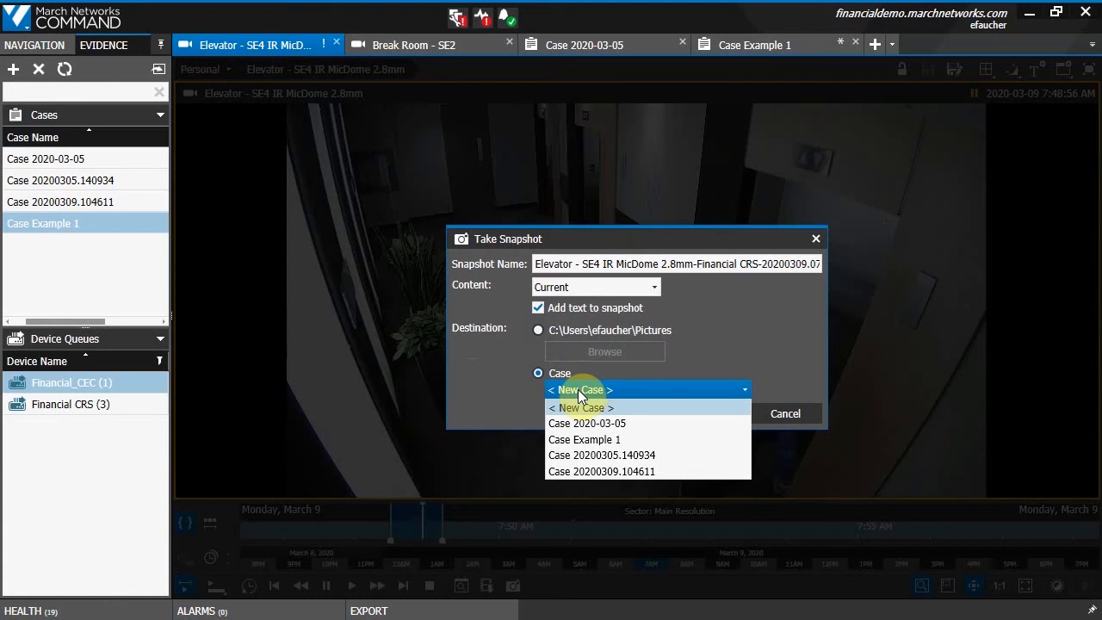
{"action": "left_click", "coordinate": [575, 441]}
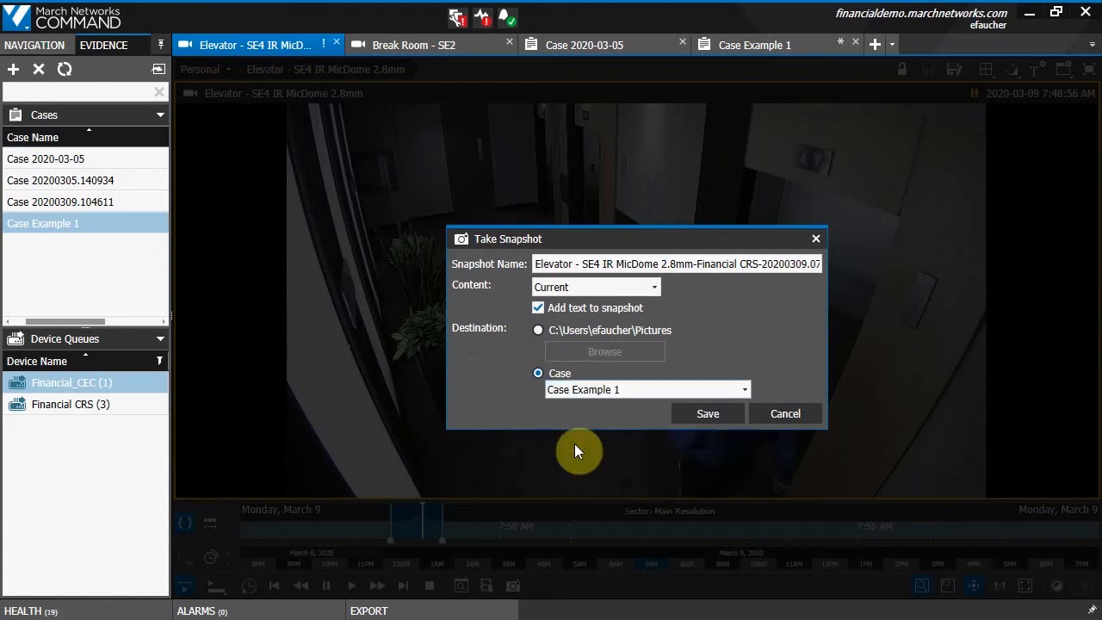
{"action": "left_click", "coordinate": [708, 415]}
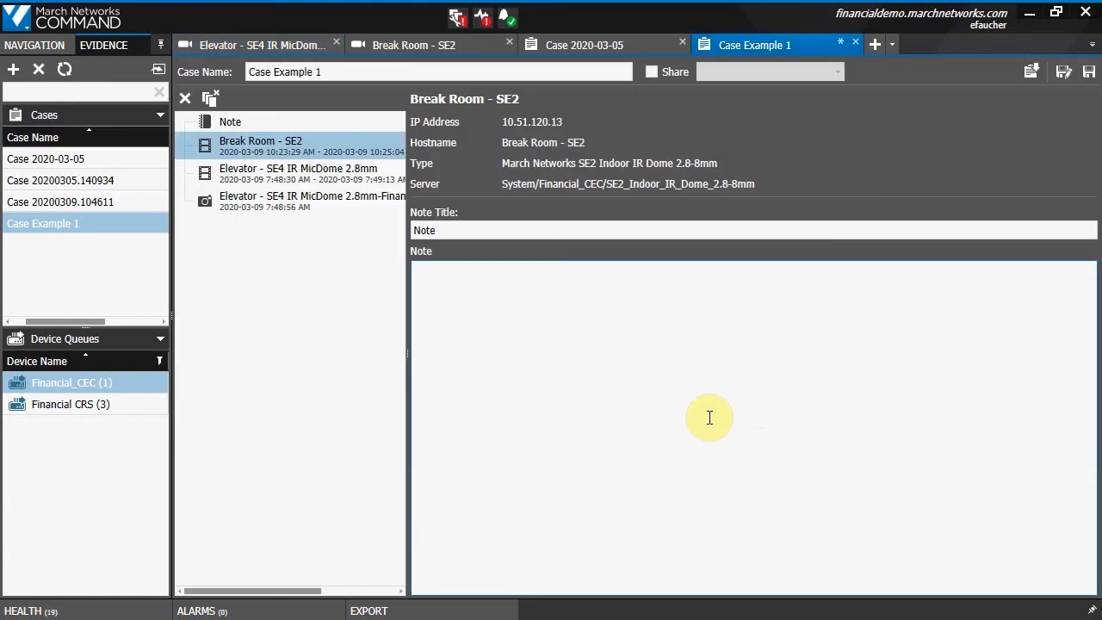
- Title the elevator clip's note "Second Video Note" and enter "Information about the second video" as its text
{"action": "left_click", "coordinate": [255, 205]}
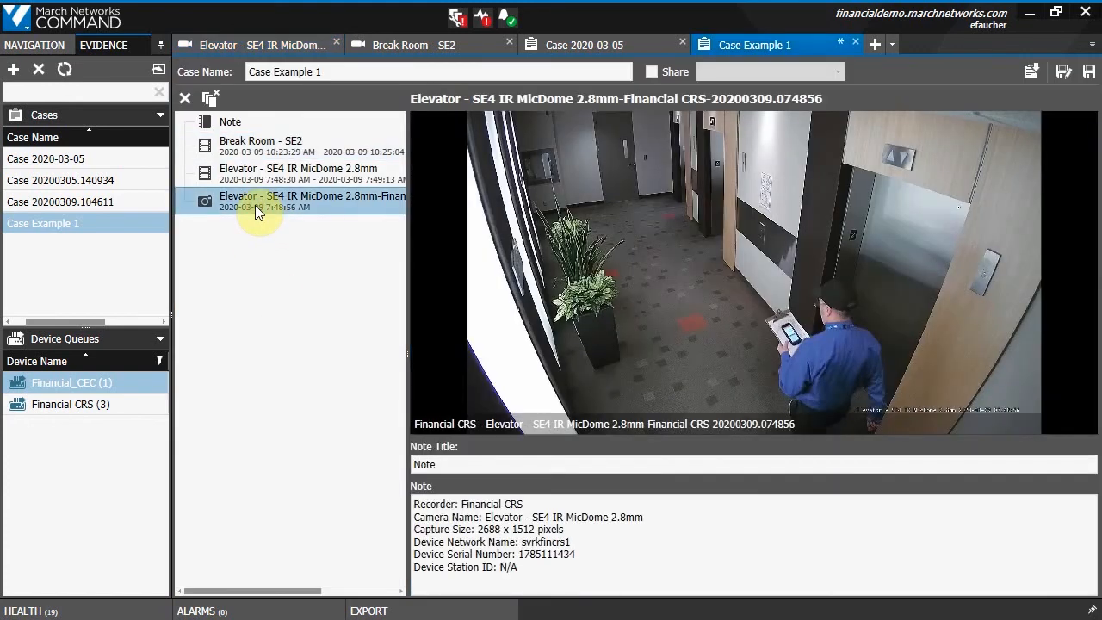
{"action": "left_click", "coordinate": [270, 180]}
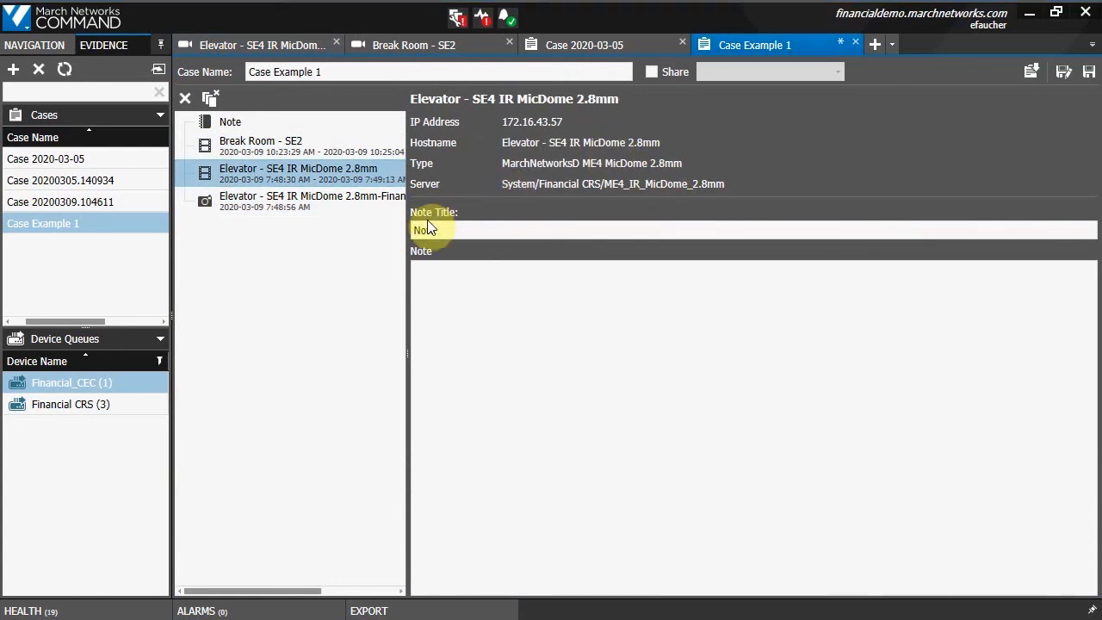
{"action": "left_click_drag", "start_coordinate": [455, 228], "coordinate": [409, 235]}
{"action": "type", "text": "Second Vid"}
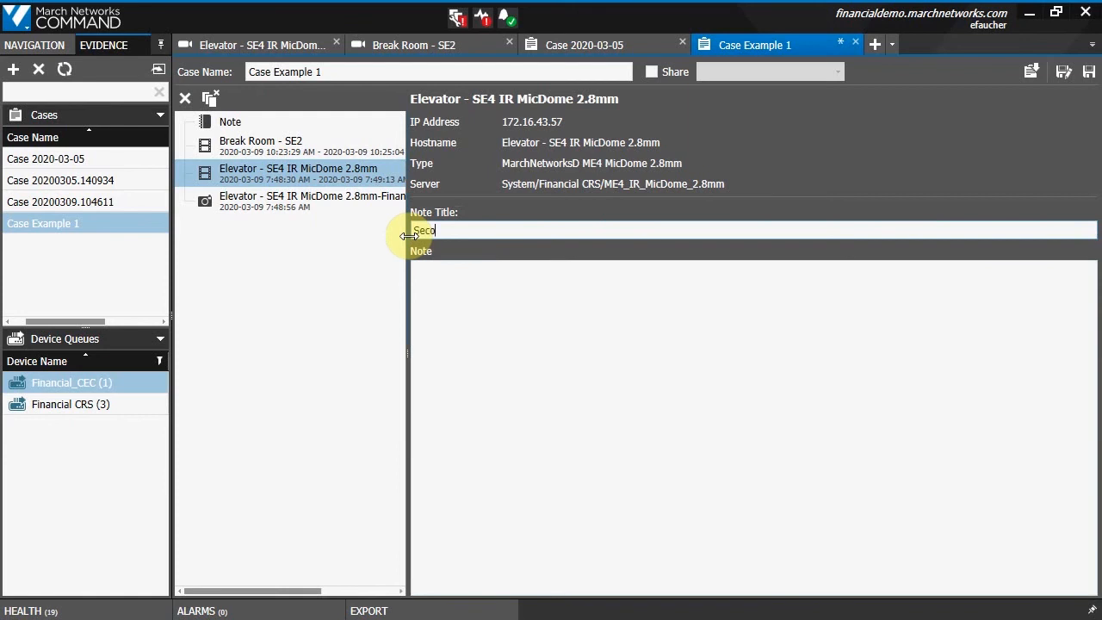
{"action": "type", "text": "Note"}
{"action": "left_click", "coordinate": [457, 296]}
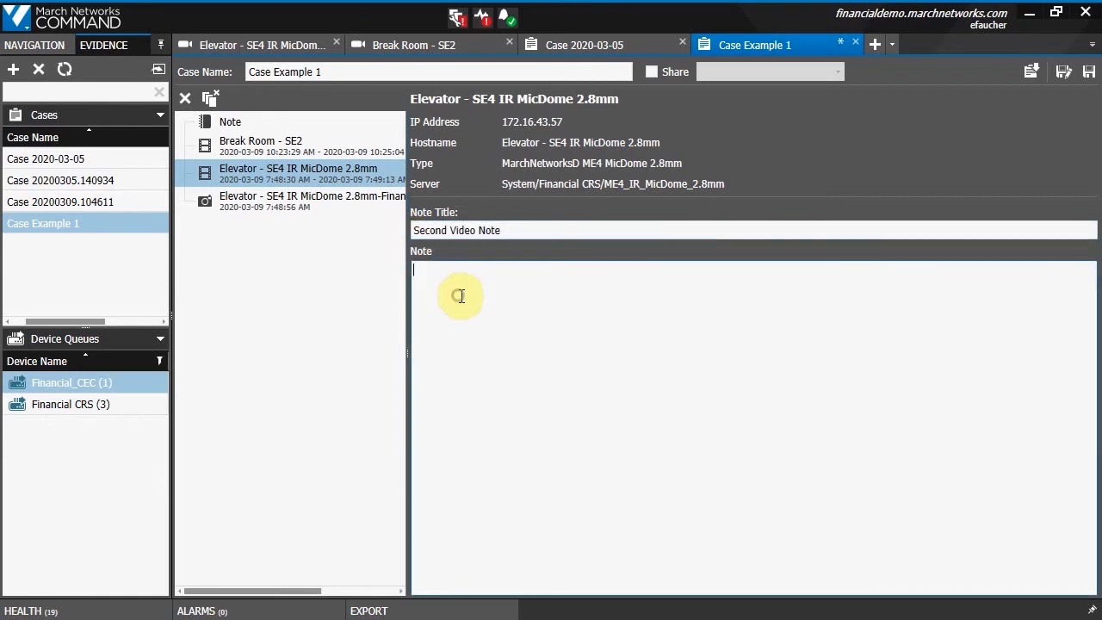
{"action": "type", "text": "Information about the second video"}
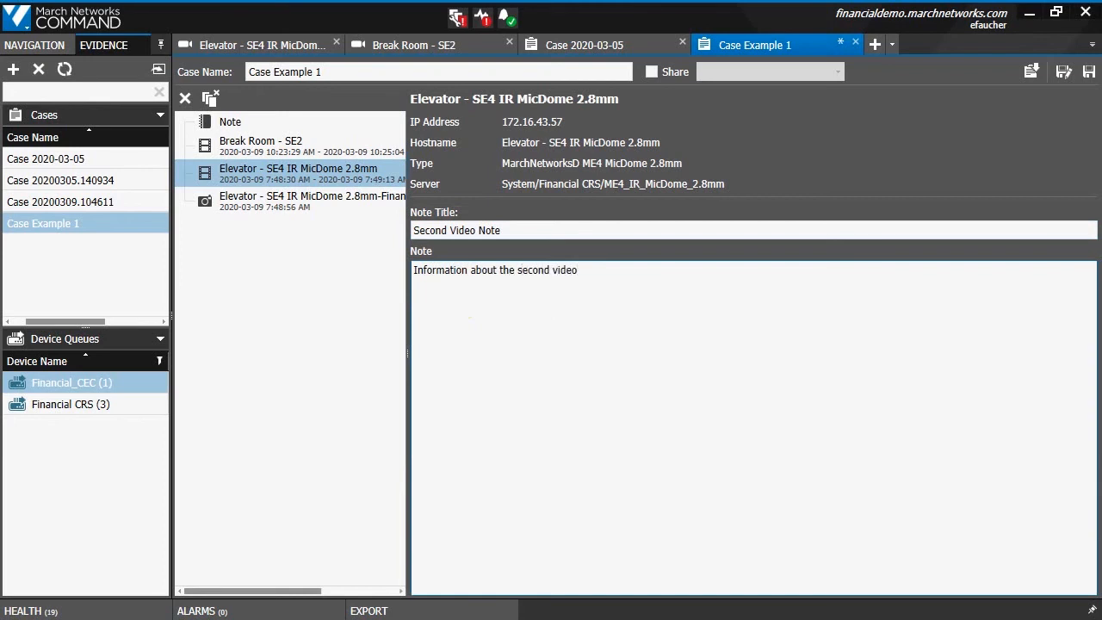
- Title the overall note of Case Example 1 "Case Note" and enter "General information about the case" as its text
{"action": "left_click", "coordinate": [229, 127]}
{"action": "left_click", "coordinate": [455, 141]}
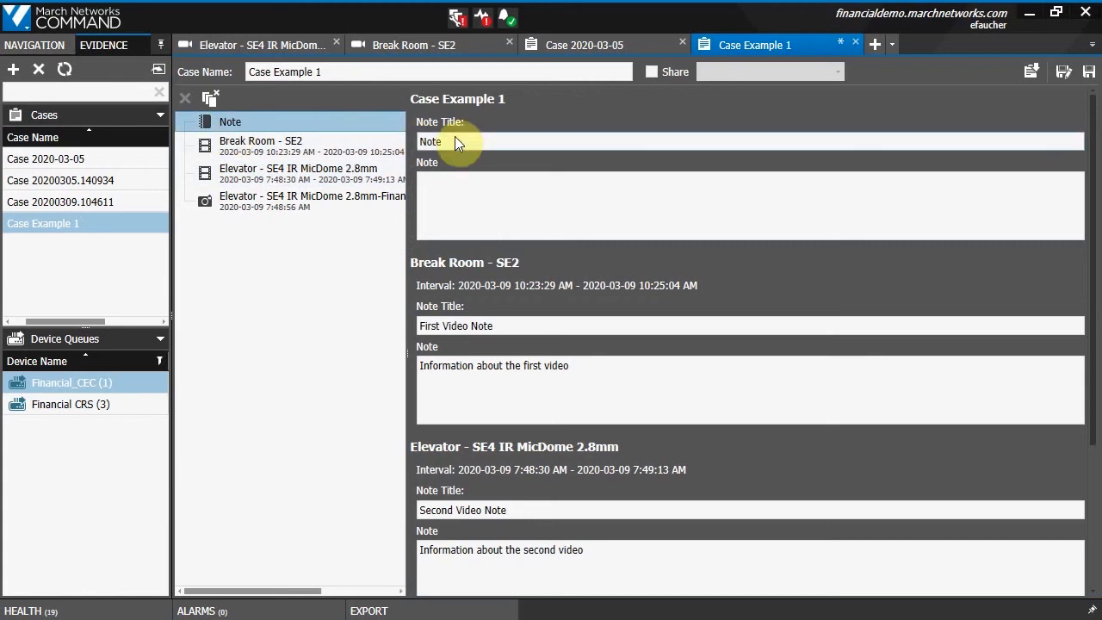
{"action": "left_click_drag", "start_coordinate": [454, 141], "coordinate": [418, 140]}
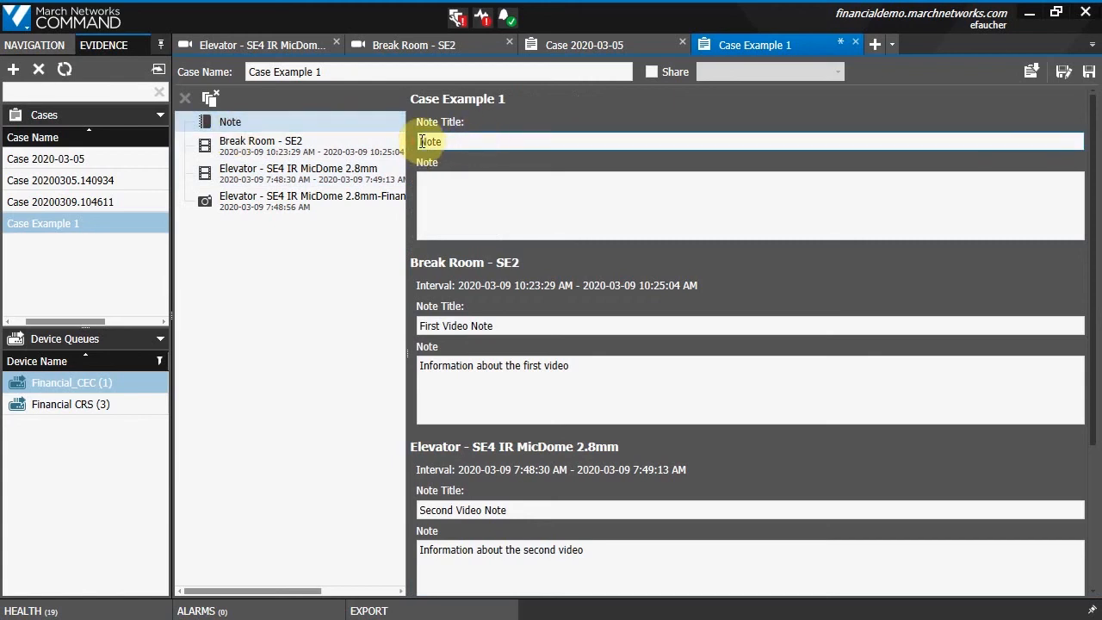
{"action": "type", "text": "Case"}
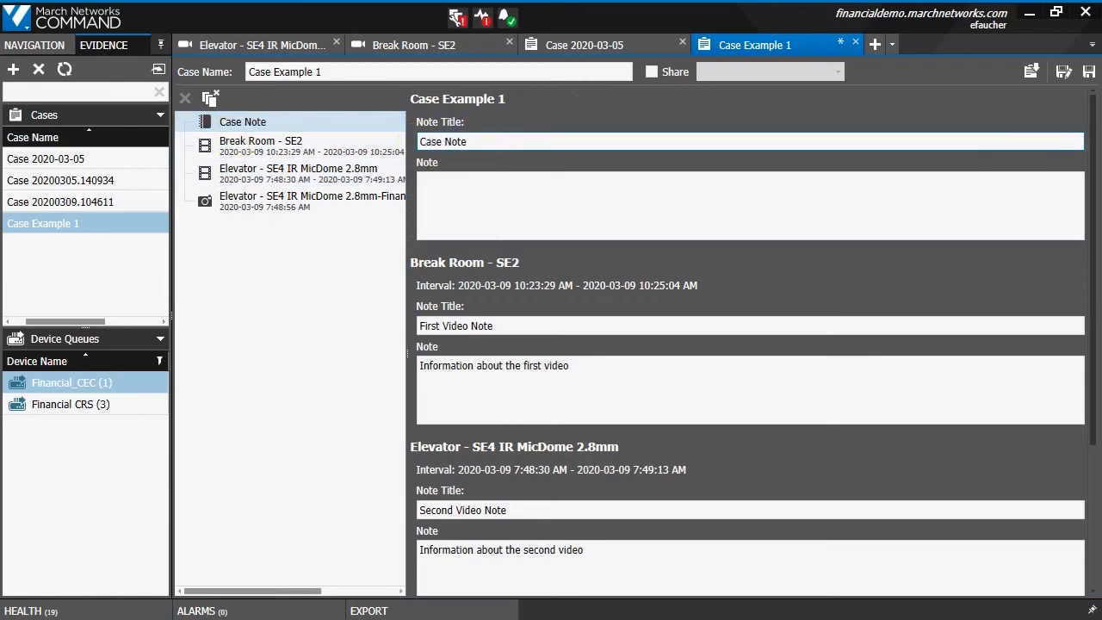
{"action": "left_click", "coordinate": [519, 185]}
{"action": "type", "text": "General in"}
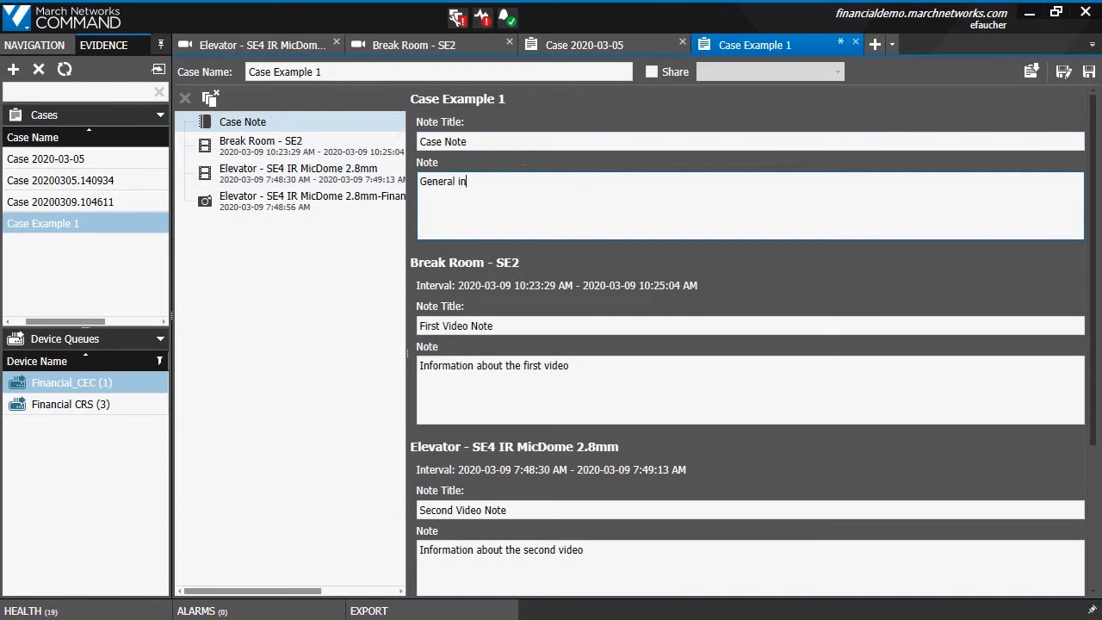
{"action": "type", "text": "formation about the c"}
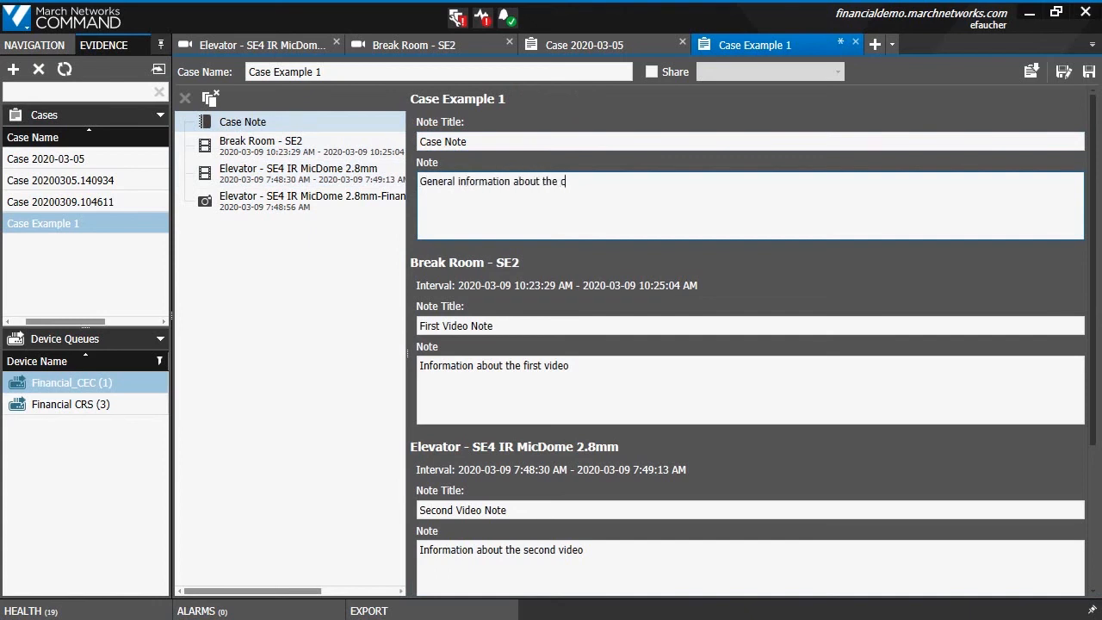
{"action": "type", "text": "ase"}
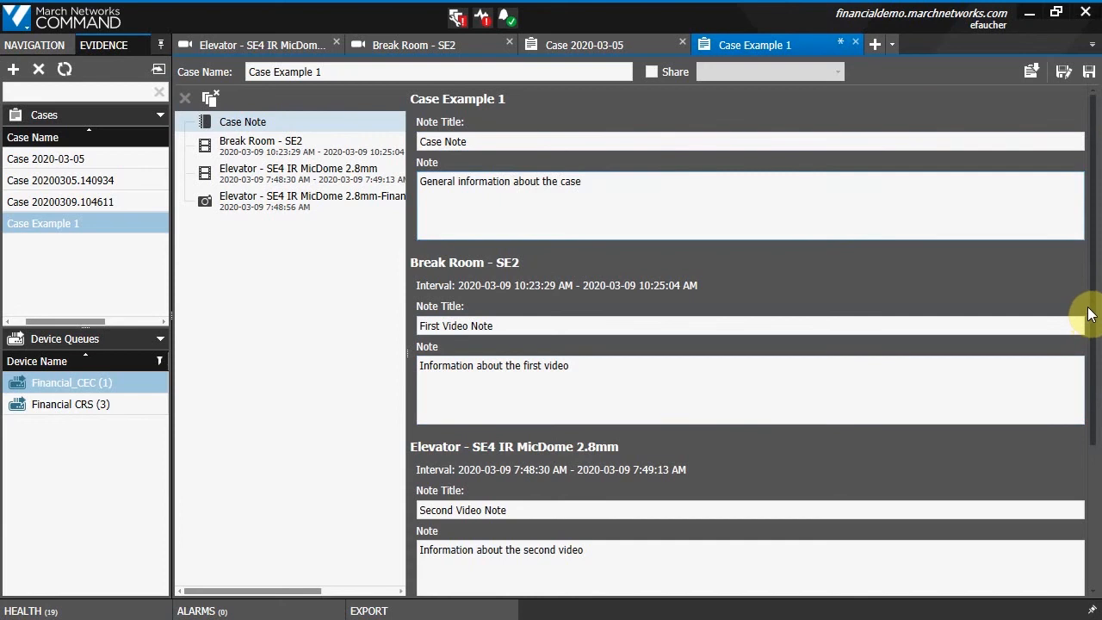
{"action": "left_click_drag", "start_coordinate": [1089, 314], "coordinate": [1096, 340]}
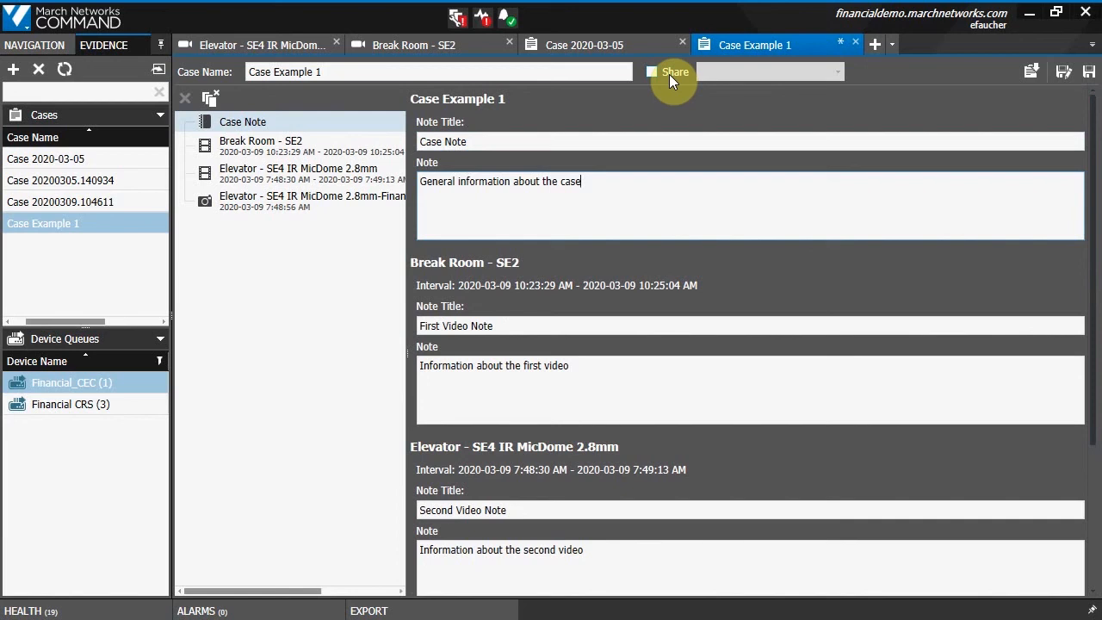
- Share Case Example 1 with only the Training Group and save the case
{"action": "left_click", "coordinate": [656, 74]}
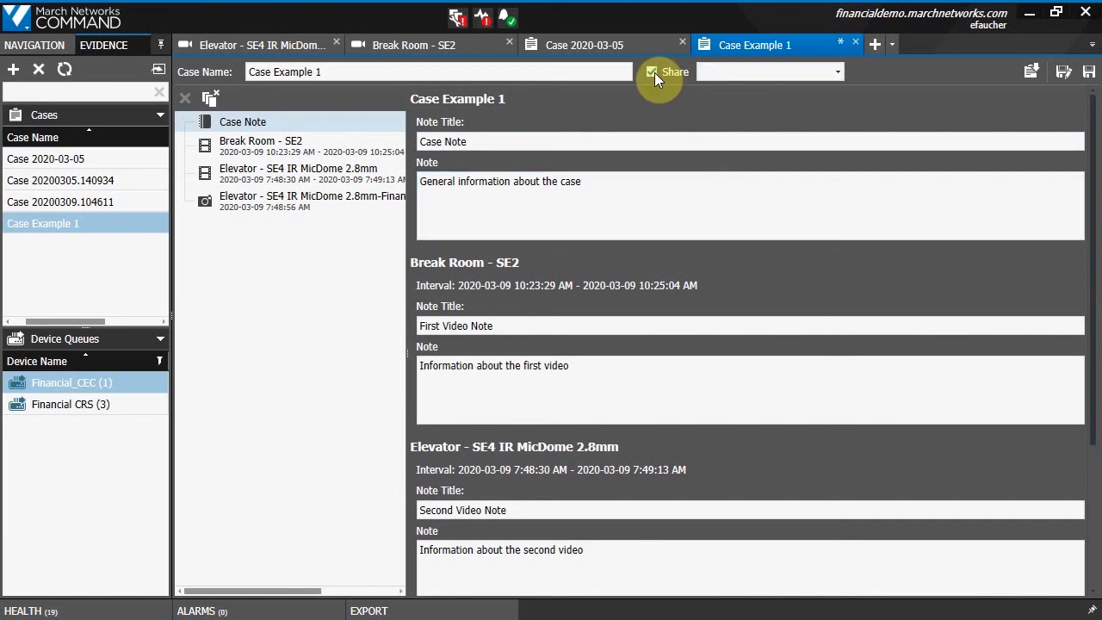
{"action": "left_click", "coordinate": [788, 70]}
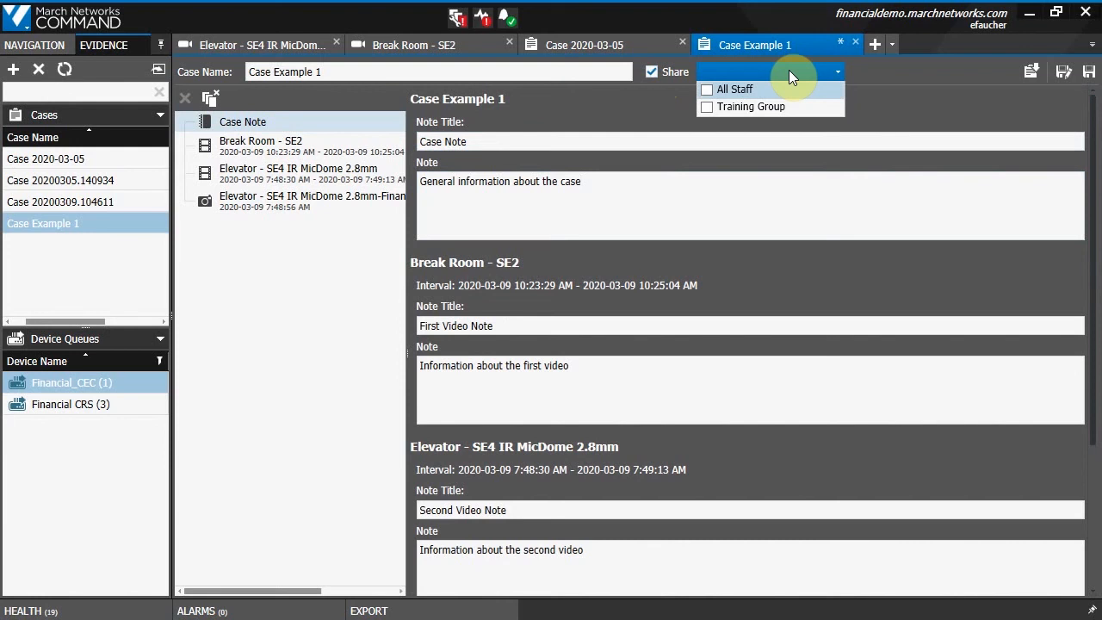
{"action": "left_click", "coordinate": [706, 108]}
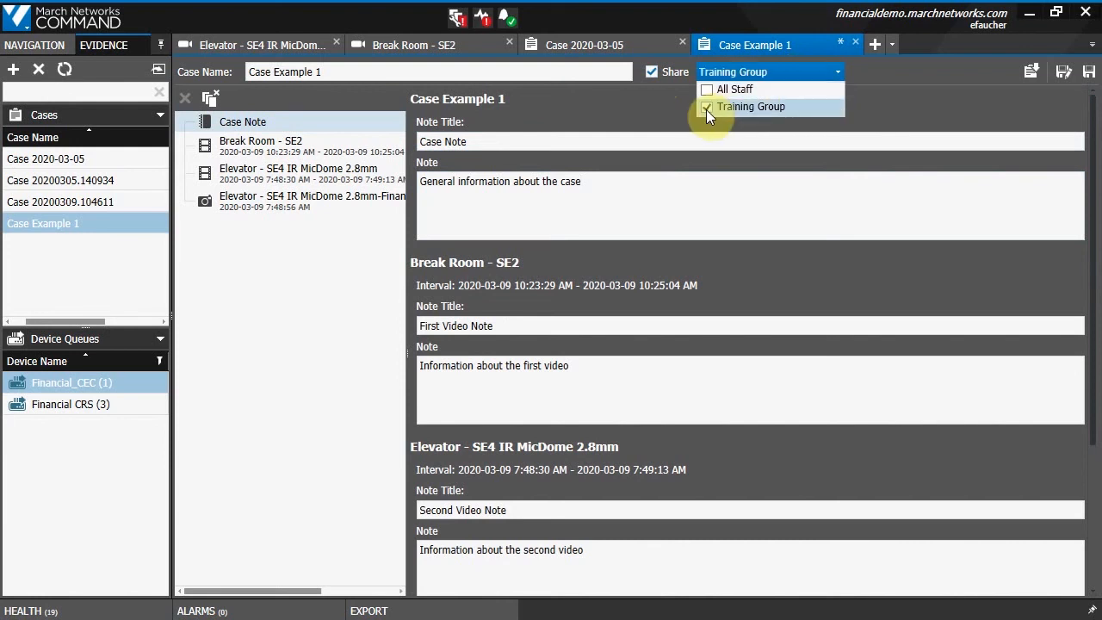
{"action": "left_click", "coordinate": [708, 90]}
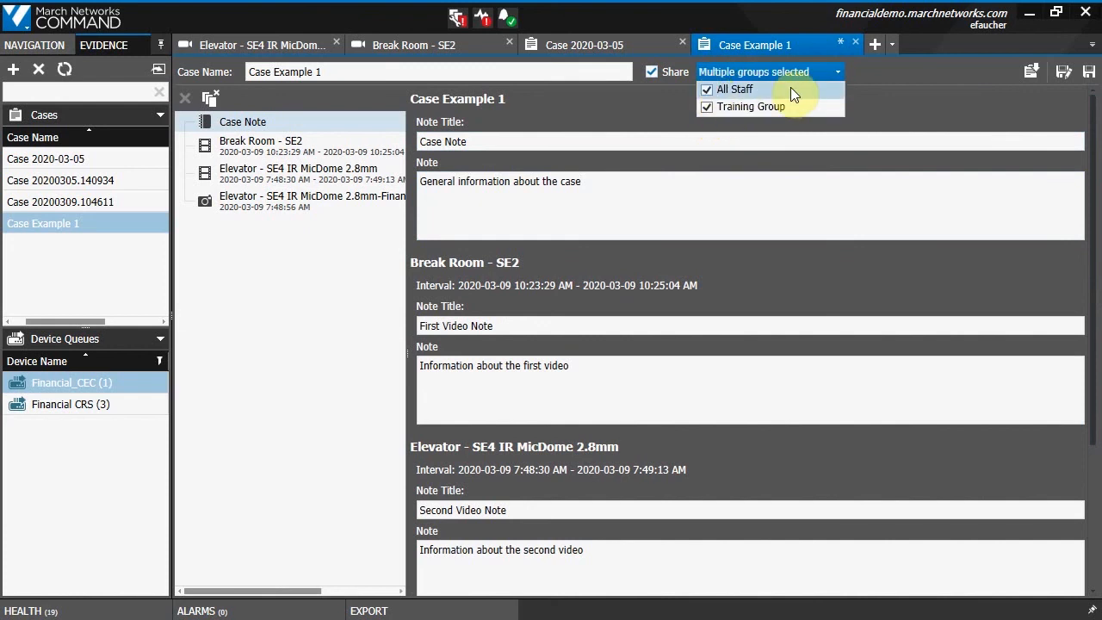
{"action": "left_click", "coordinate": [707, 89]}
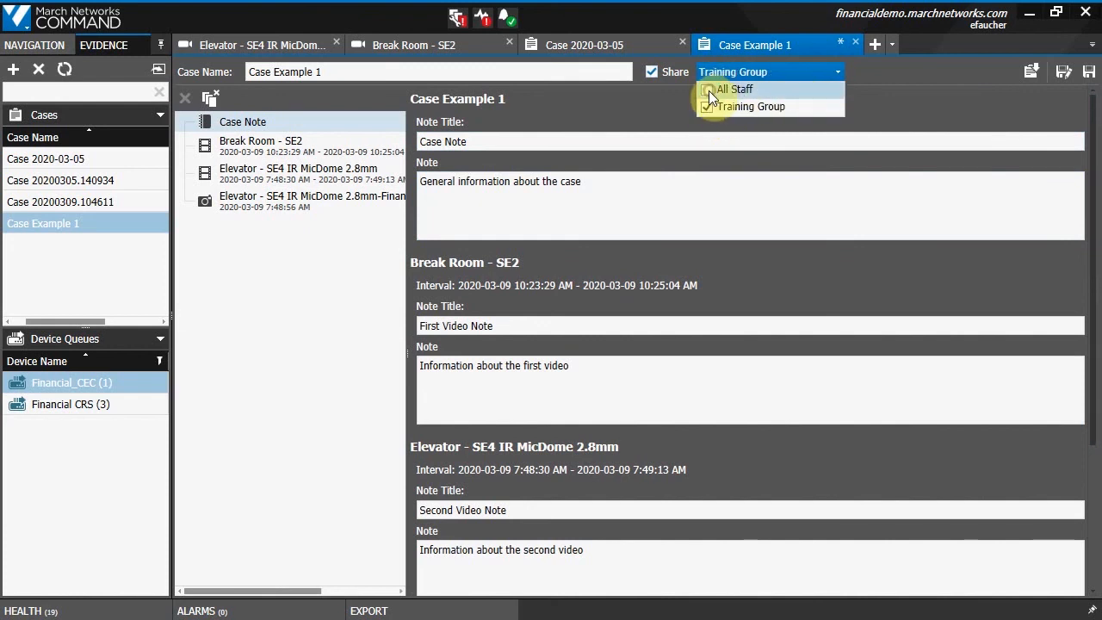
{"action": "left_click", "coordinate": [881, 102]}
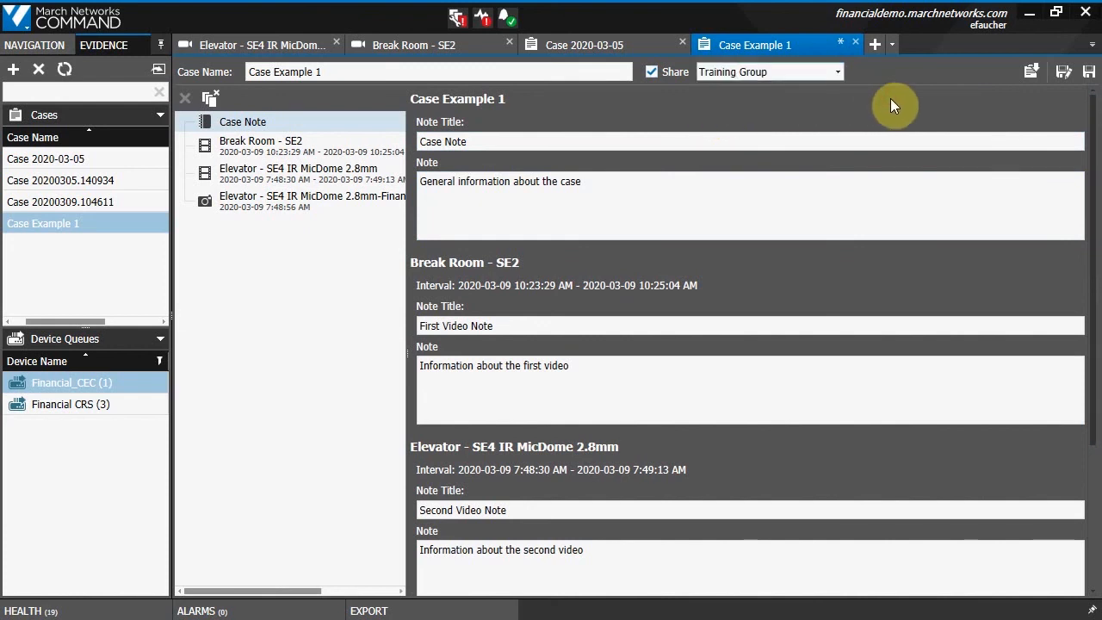
{"action": "left_click", "coordinate": [1089, 73]}
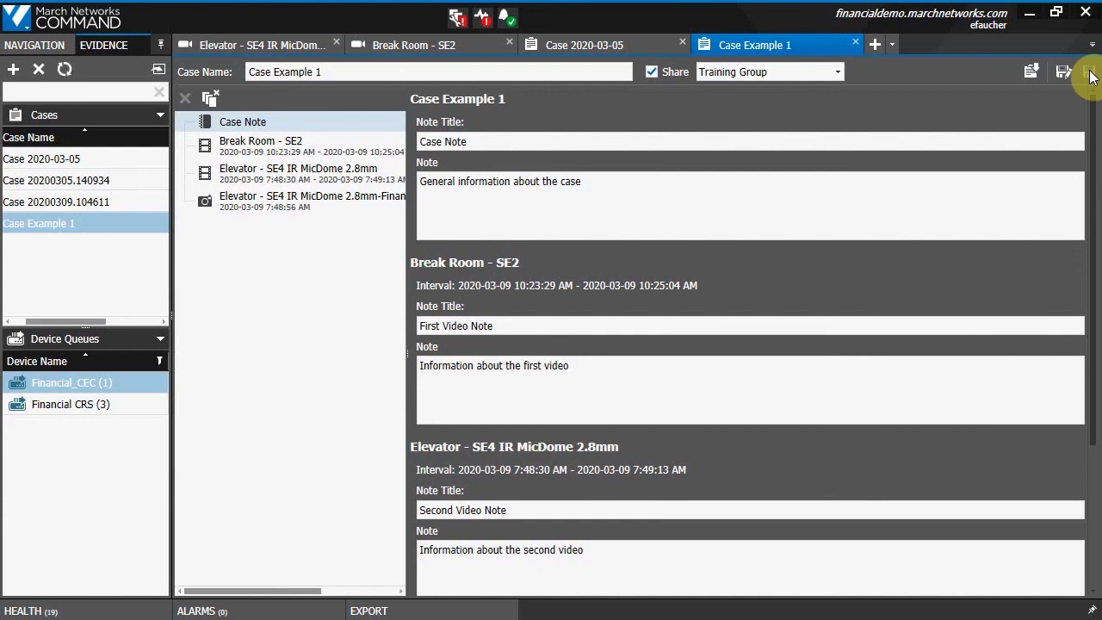
- Turn sharing of Case Example 1 off and back on, and save the case
{"action": "left_click", "coordinate": [648, 73]}
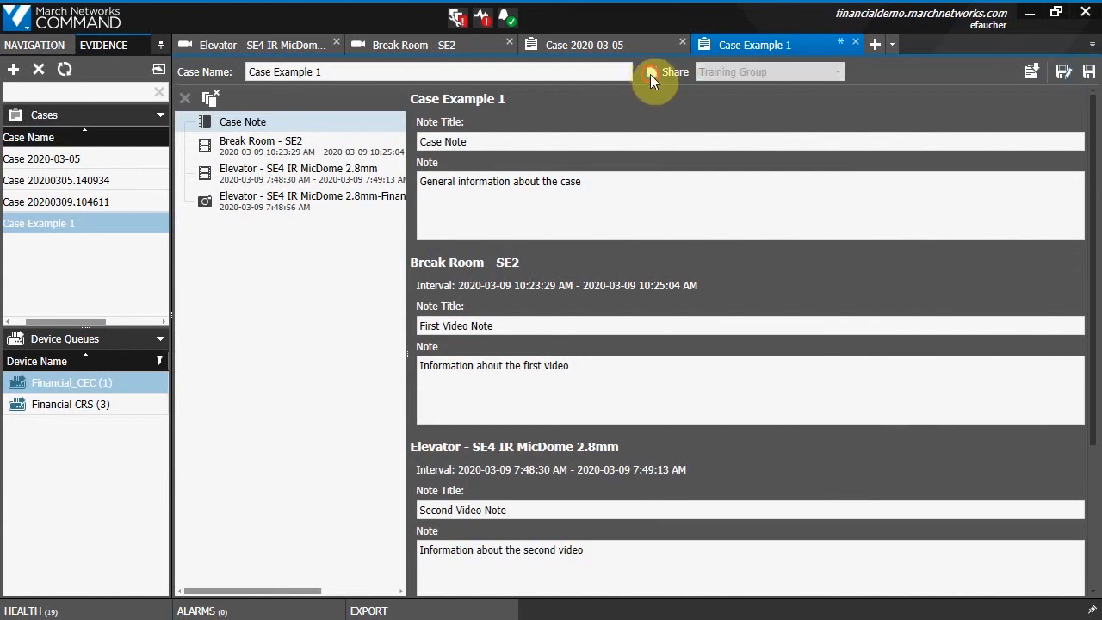
{"action": "left_click", "coordinate": [650, 74]}
{"action": "left_click", "coordinate": [1088, 72]}
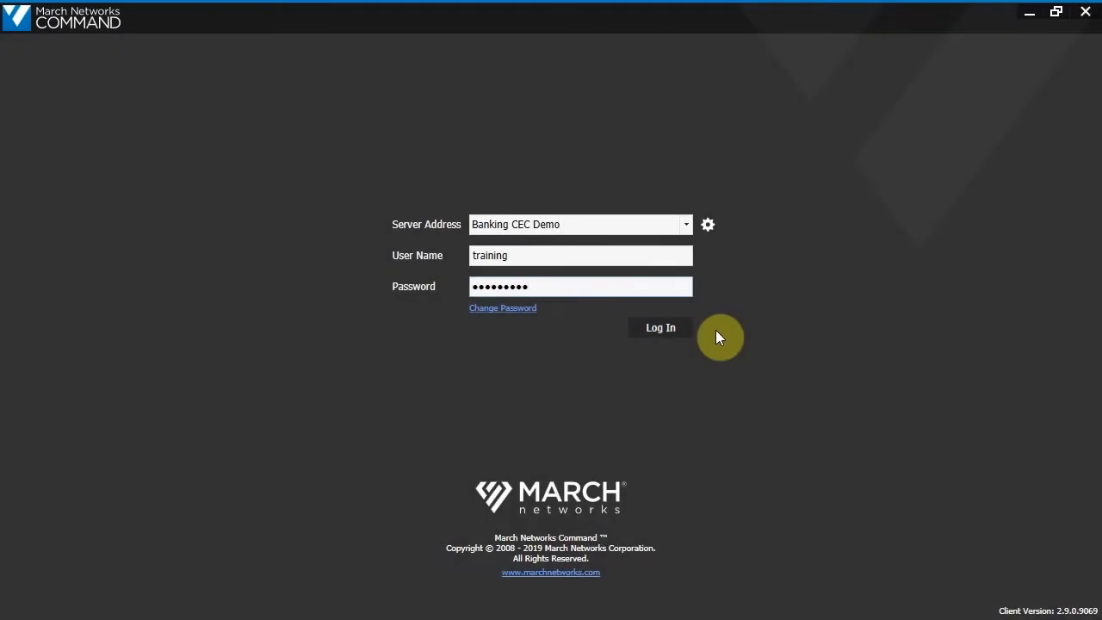
- Log in with the training account and view the snapshot and Break Room - SE2 clip in the shared Case Example 1
{"action": "left_click", "coordinate": [660, 328]}
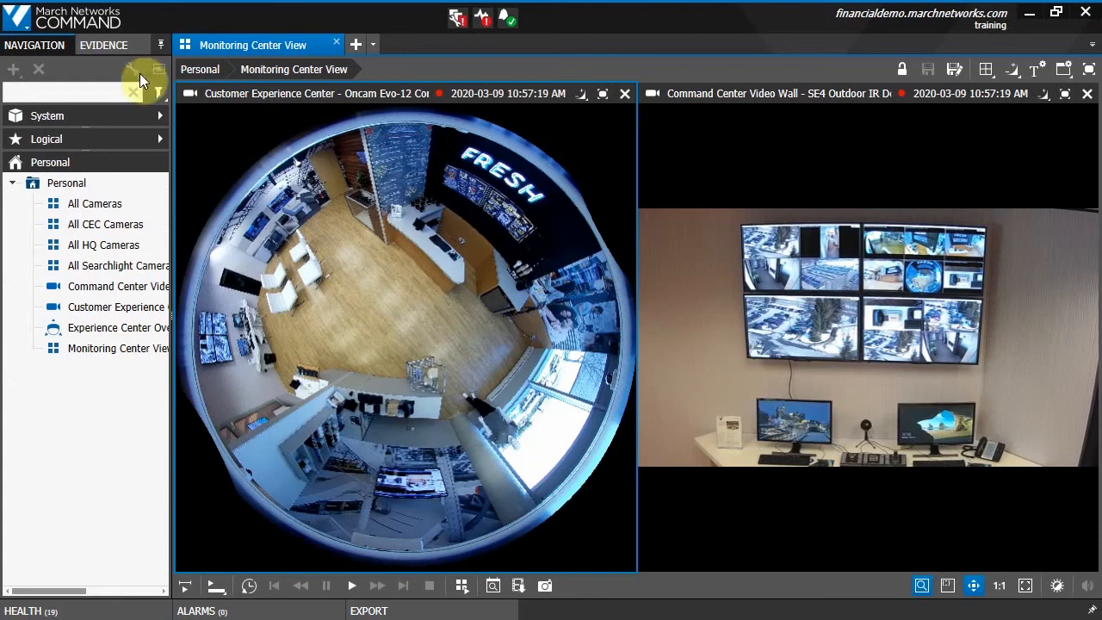
{"action": "left_click", "coordinate": [104, 45]}
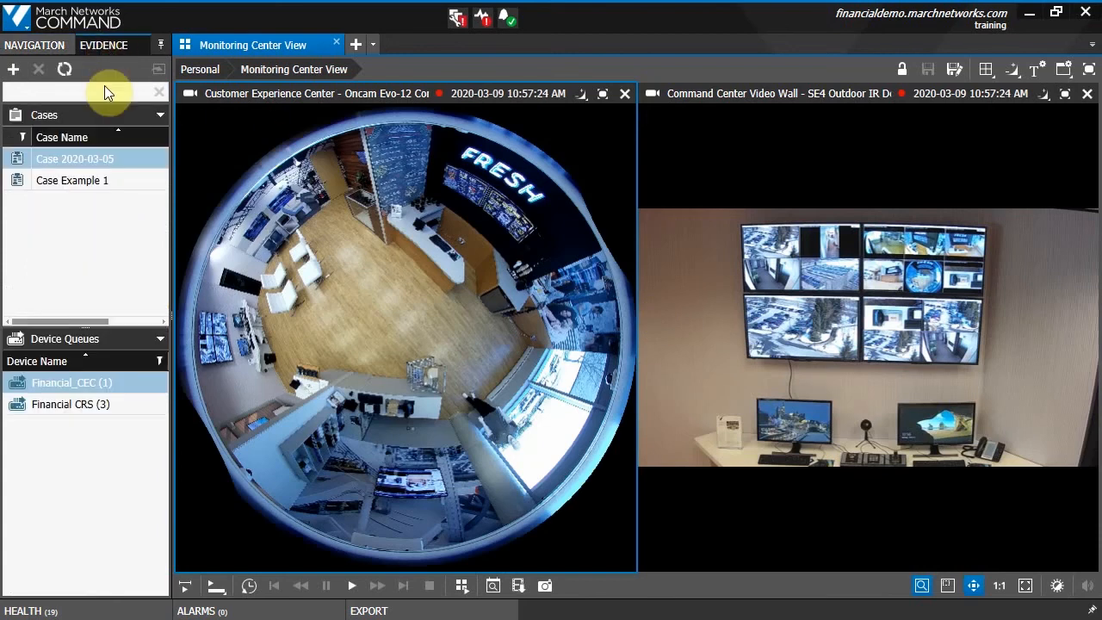
{"action": "double_click", "coordinate": [88, 180]}
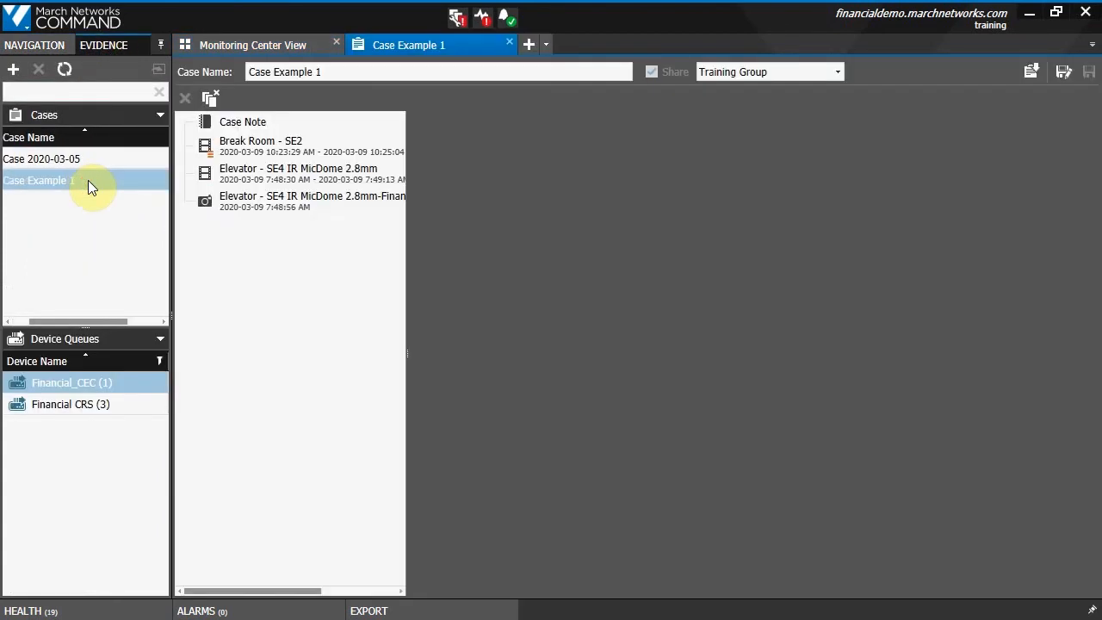
{"action": "left_click", "coordinate": [263, 202]}
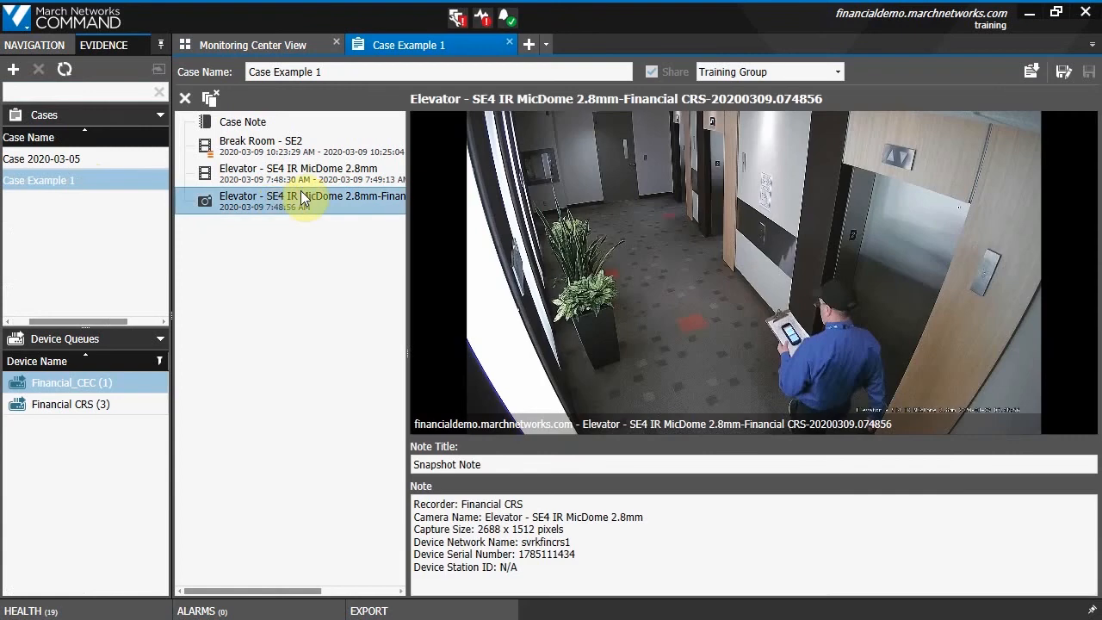
{"action": "left_click", "coordinate": [297, 147]}
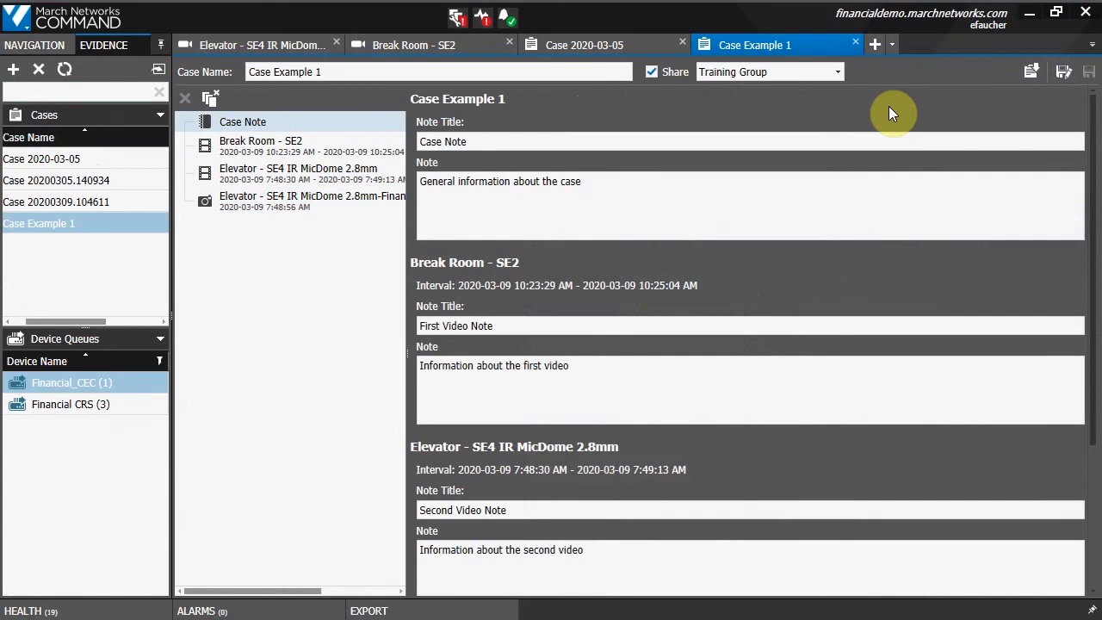
- Open the export settings for Case Example 1 and choose the CME (Native) format
{"action": "left_click", "coordinate": [1030, 72]}
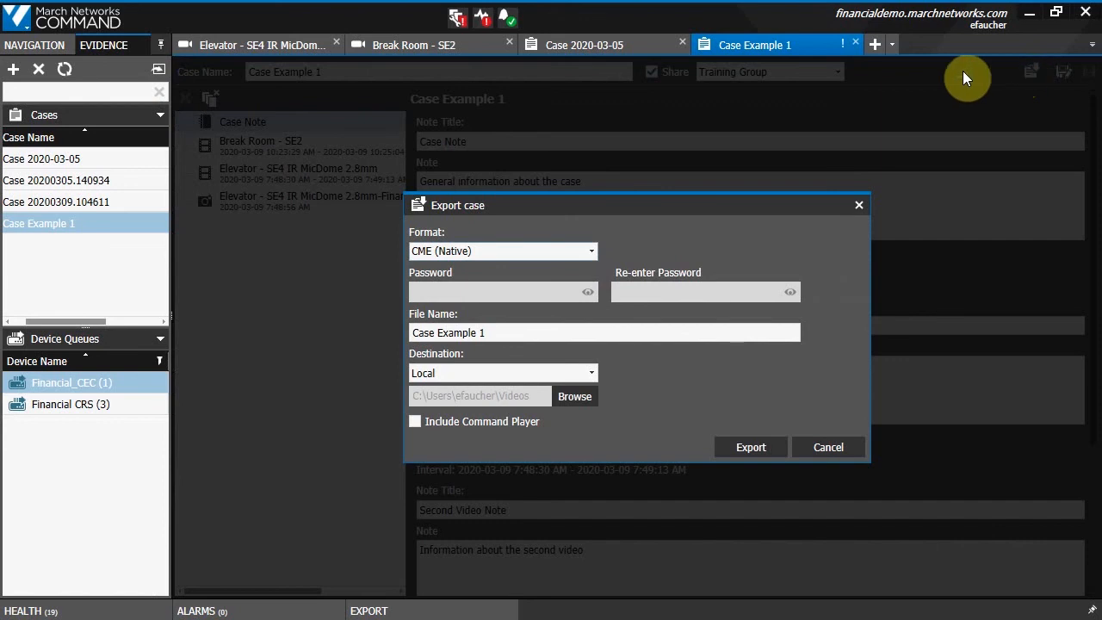
{"action": "left_click", "coordinate": [584, 249]}
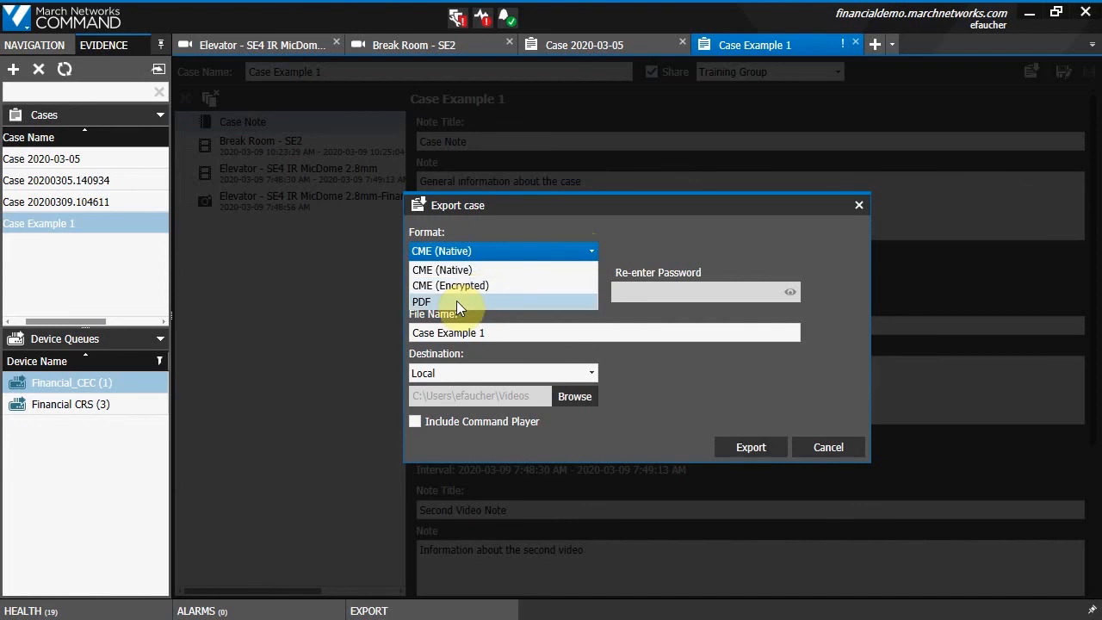
{"action": "left_click", "coordinate": [452, 263]}
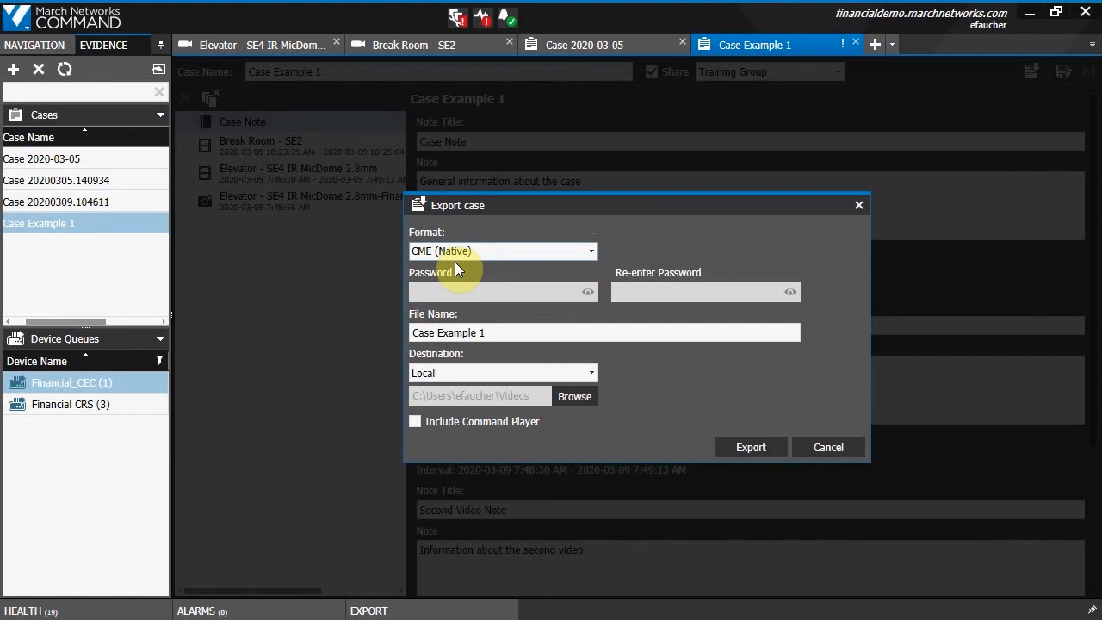
- Try the CME (Encrypted) export format and enter an export password
{"action": "left_click", "coordinate": [465, 251]}
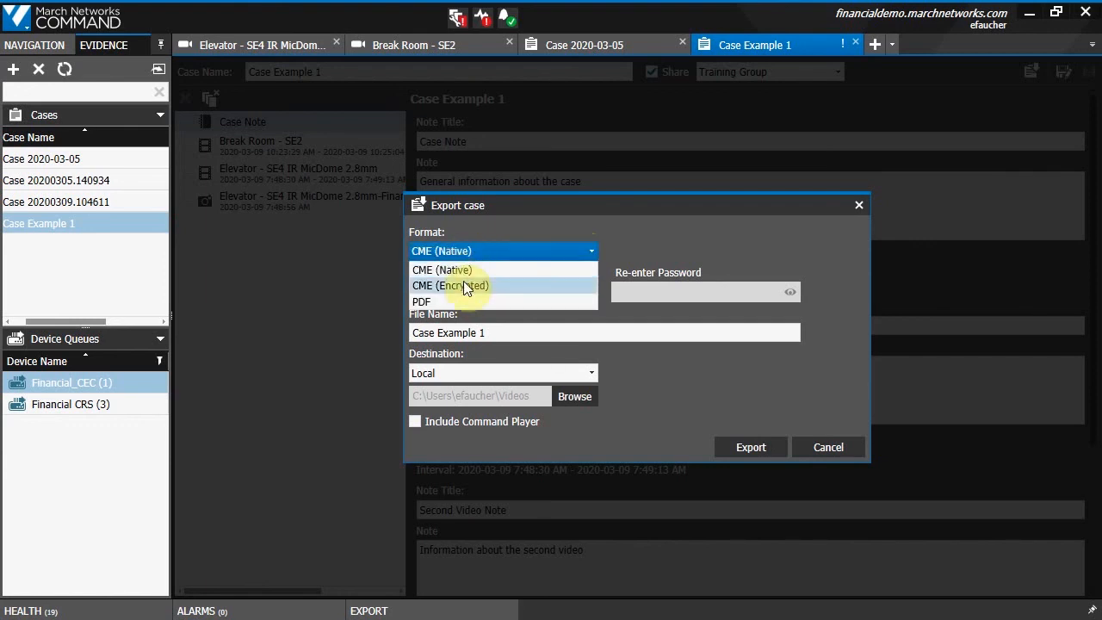
{"action": "left_click", "coordinate": [465, 284]}
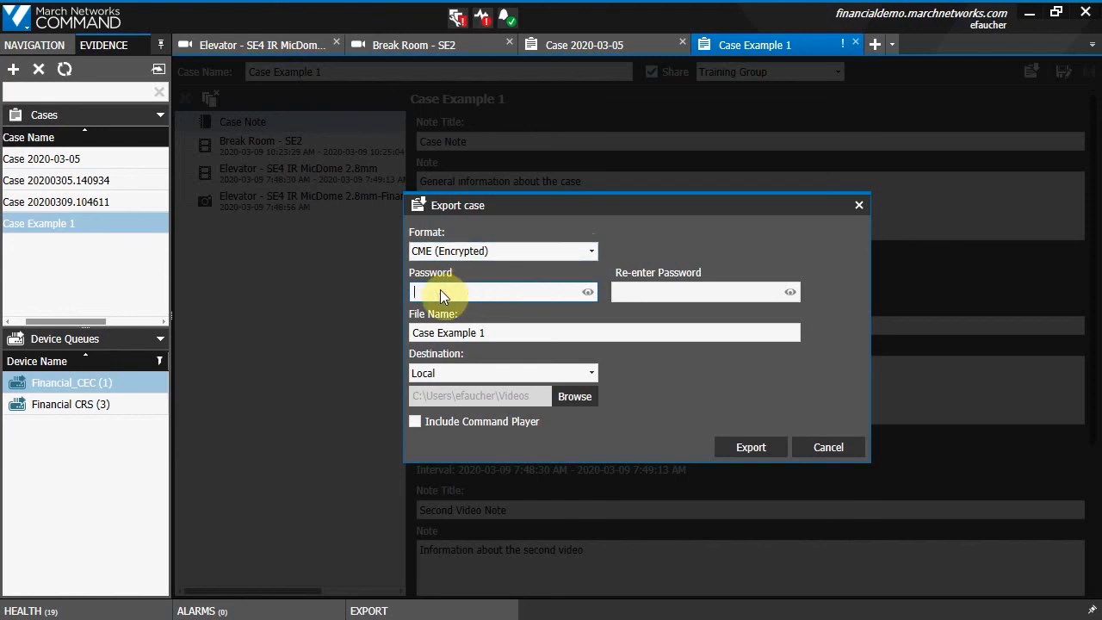
{"action": "type", "text": "****"}
- Export Case Example 1 in PDF format to the Cases folder on the Desktop under the file name "Case Example"
{"action": "left_click", "coordinate": [494, 256]}
{"action": "left_click", "coordinate": [433, 301]}
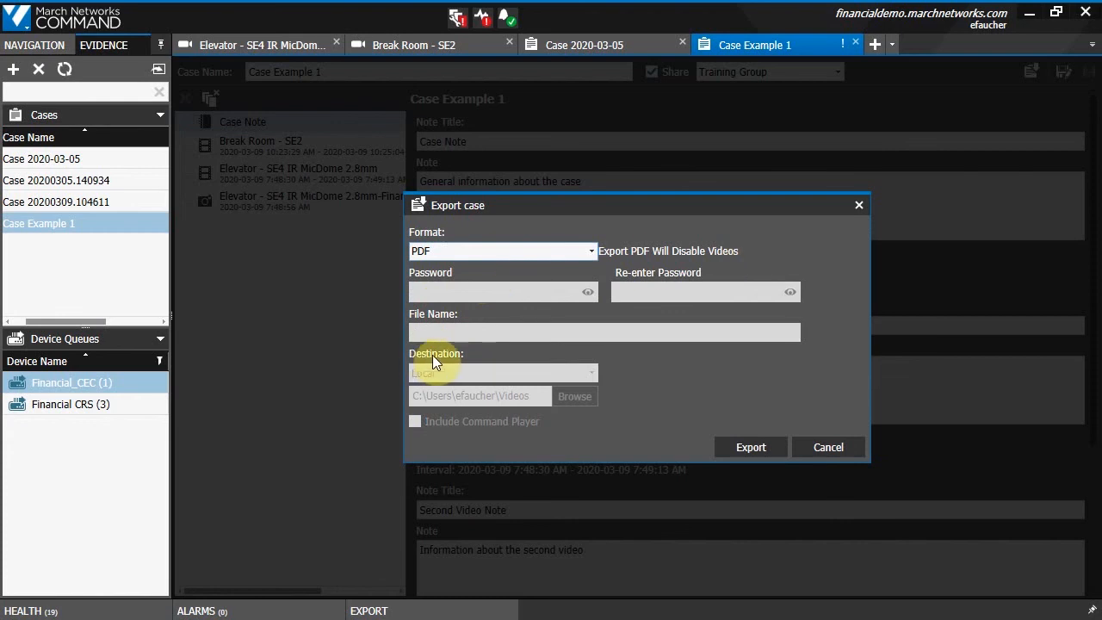
{"action": "left_click", "coordinate": [734, 450]}
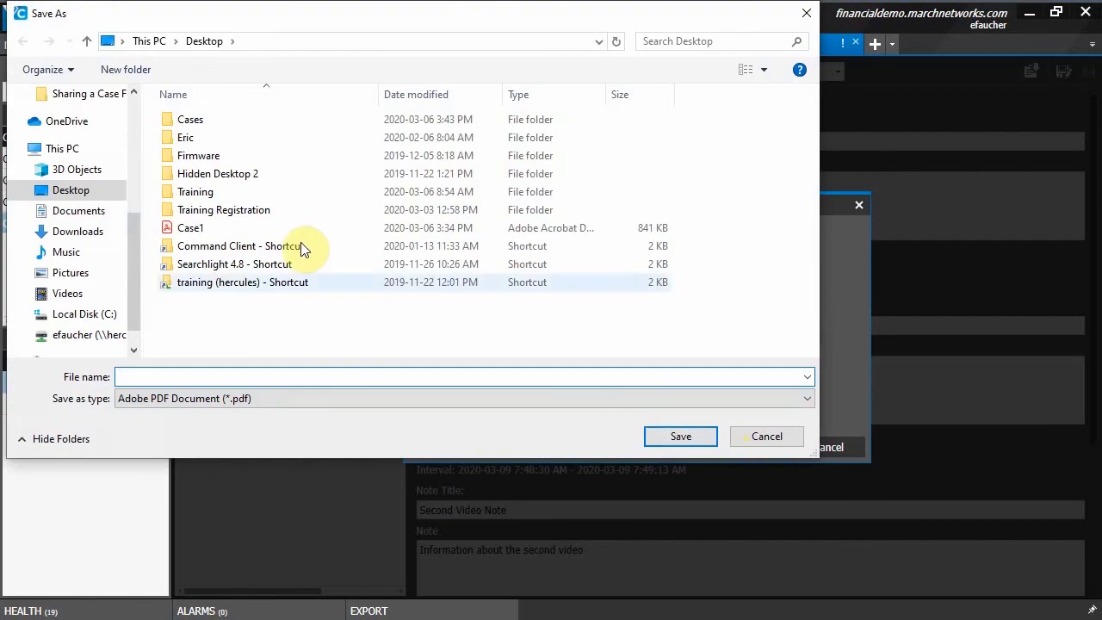
{"action": "double_click", "coordinate": [196, 120]}
{"action": "left_click", "coordinate": [169, 374]}
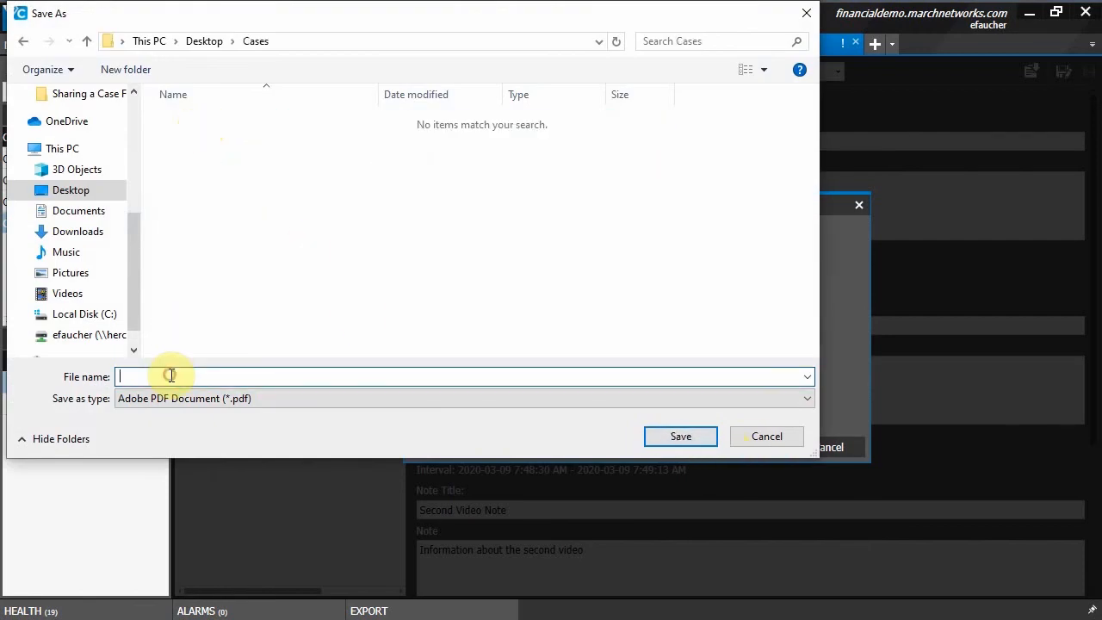
{"action": "type", "text": "Case Example"}
{"action": "left_click", "coordinate": [695, 440]}
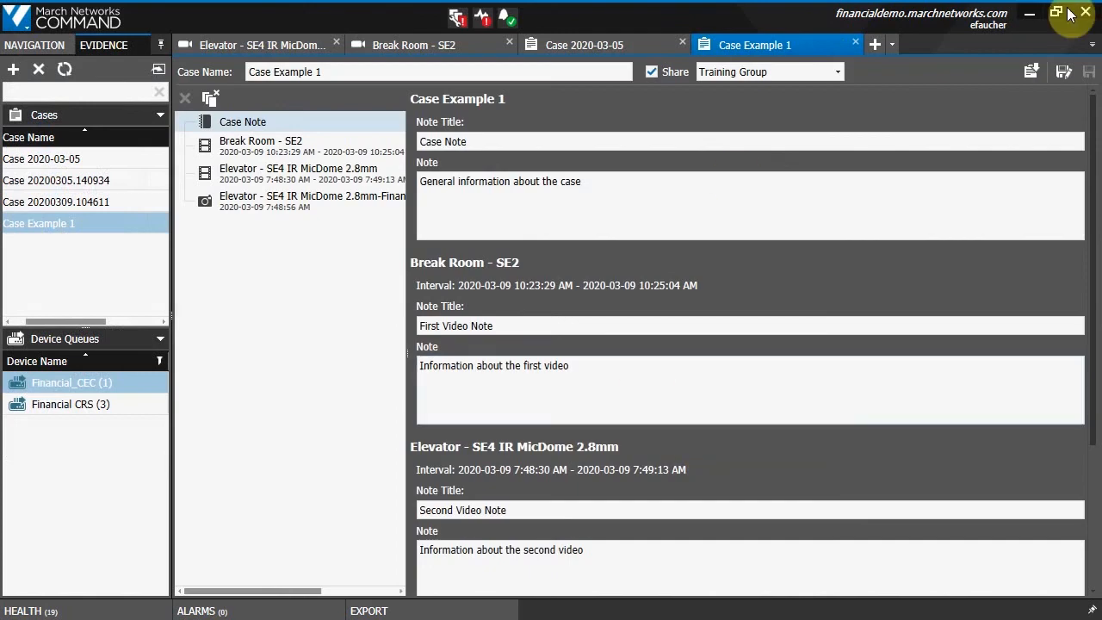
- Open the exported Case Example PDF from the Cases folder in Acrobat Reader and read through its case note and video entries
{"action": "left_click", "coordinate": [1028, 13]}
{"action": "double_click", "coordinate": [401, 158]}
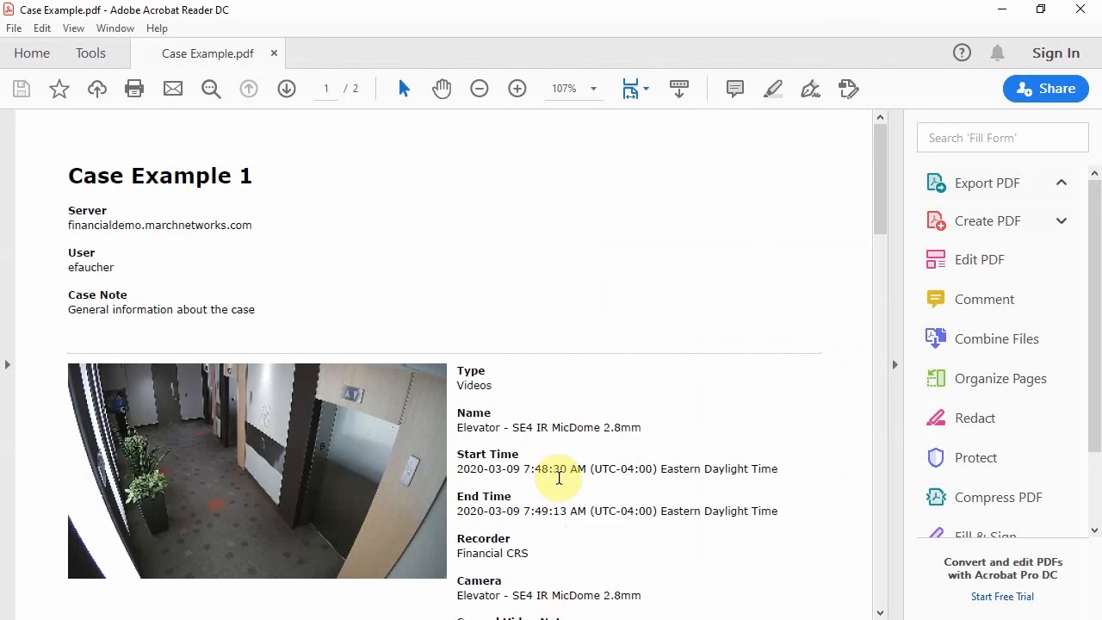
{"action": "scroll", "coordinate": [559, 478], "scroll_direction": "down", "scroll_amount": 4}
{"action": "scroll", "coordinate": [345, 320], "scroll_direction": "down", "scroll_amount": 6}
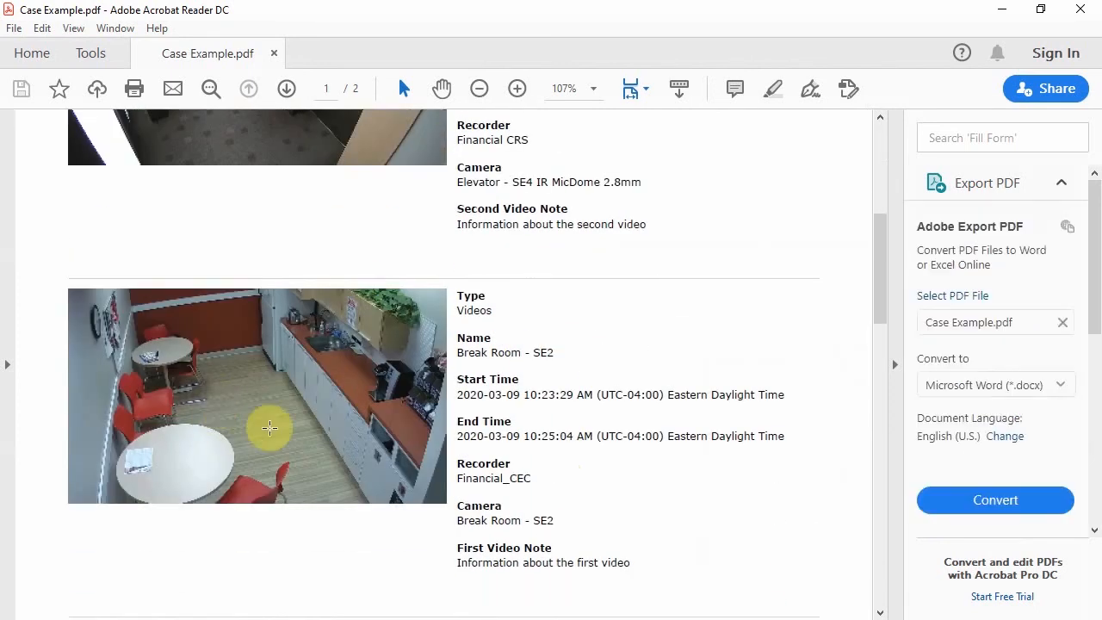
{"action": "scroll", "coordinate": [270, 428], "scroll_direction": "down", "scroll_amount": 9}
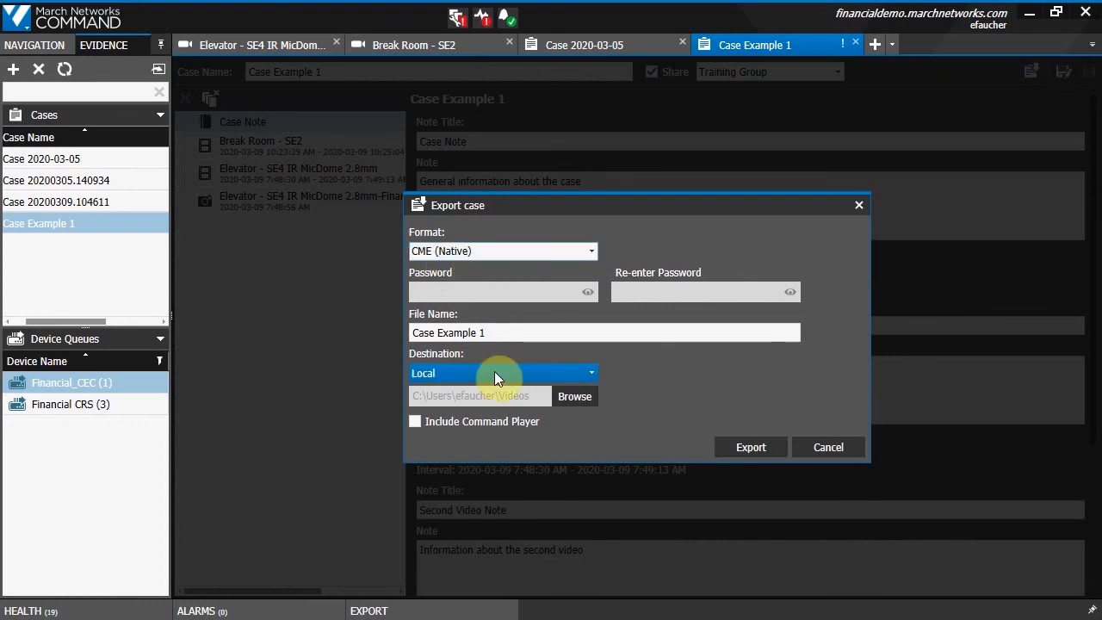
- Set the destination of the CME (Native) case export to the local Cases folder on the Desktop
{"action": "left_click", "coordinate": [584, 398]}
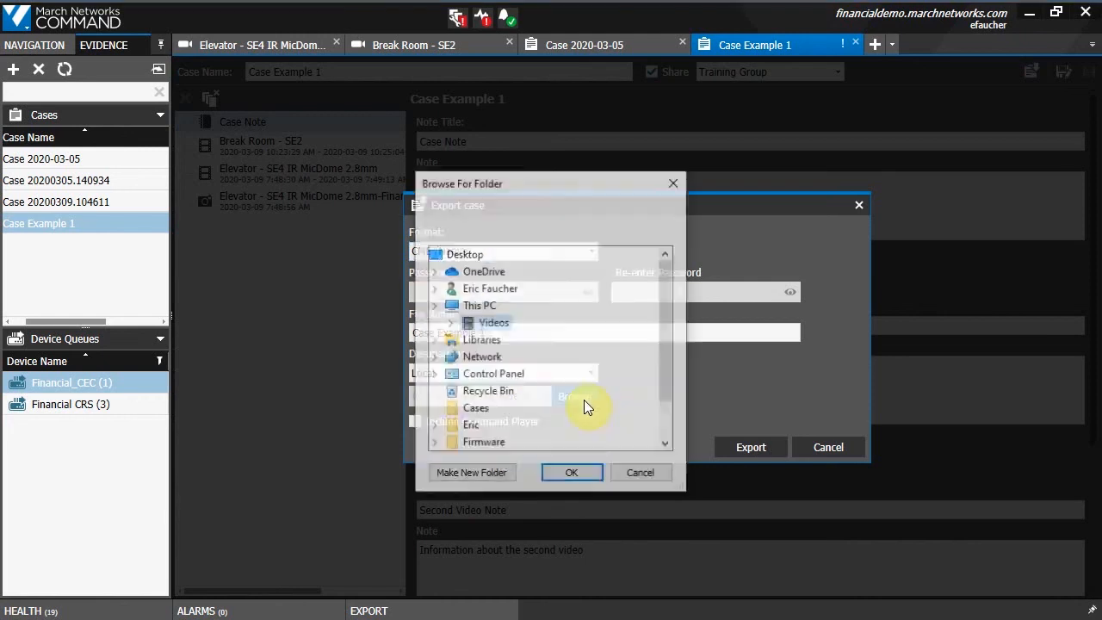
{"action": "scroll", "coordinate": [551, 379], "scroll_direction": "down", "scroll_amount": 4}
{"action": "left_click", "coordinate": [485, 358]}
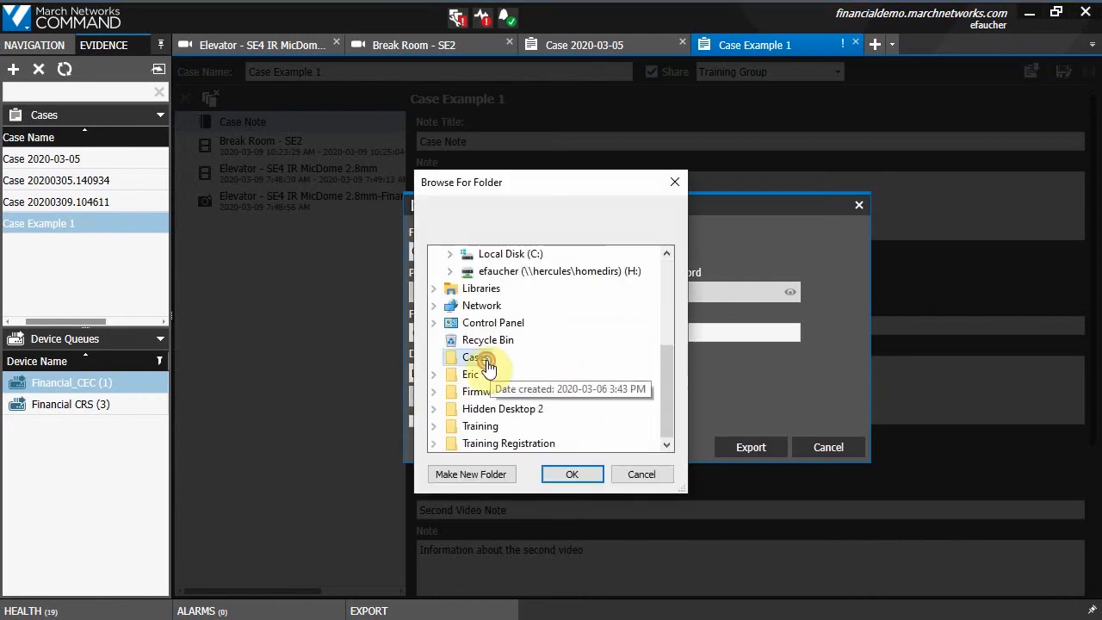
{"action": "left_click", "coordinate": [575, 475]}
{"action": "left_click", "coordinate": [583, 372]}
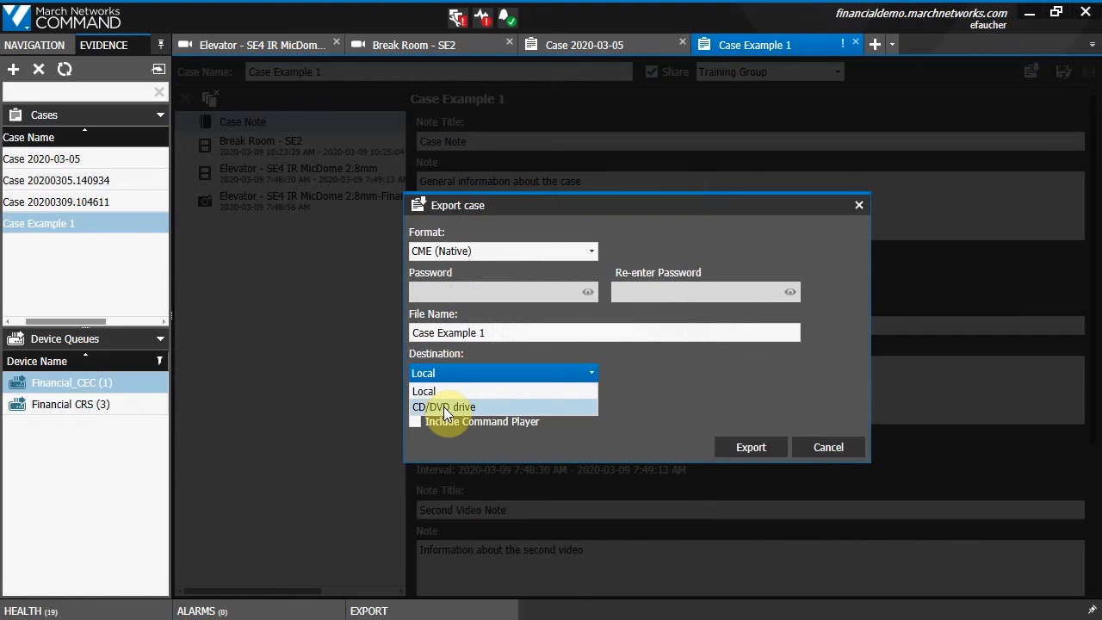
{"action": "left_click", "coordinate": [681, 377]}
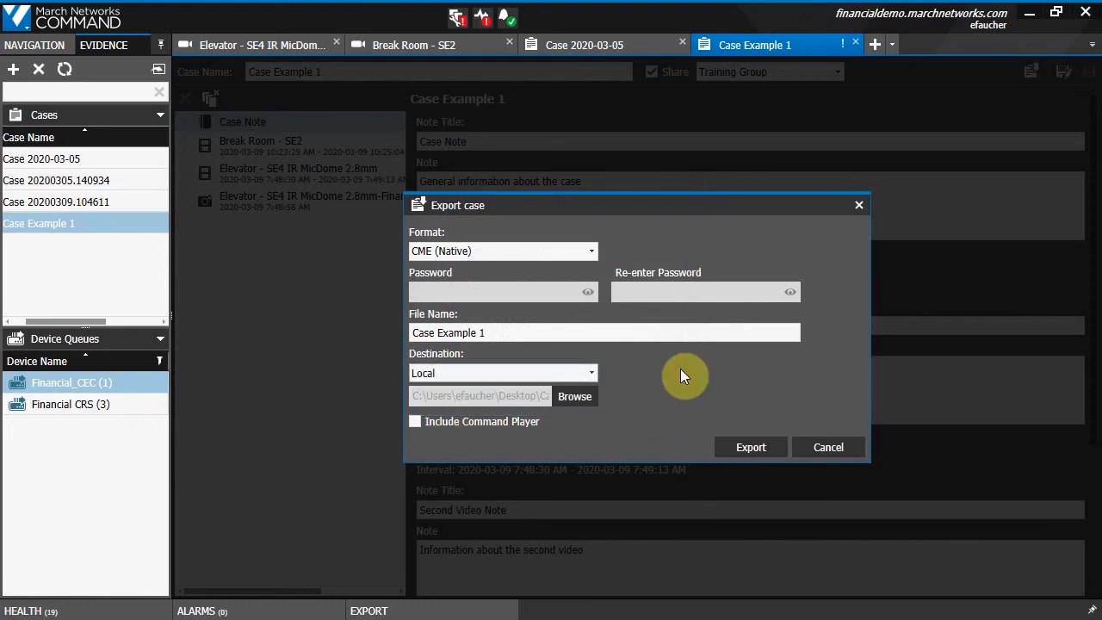
- Export Case Example 1 with the Command Player included and check its status in the export list
{"action": "left_click", "coordinate": [415, 423]}
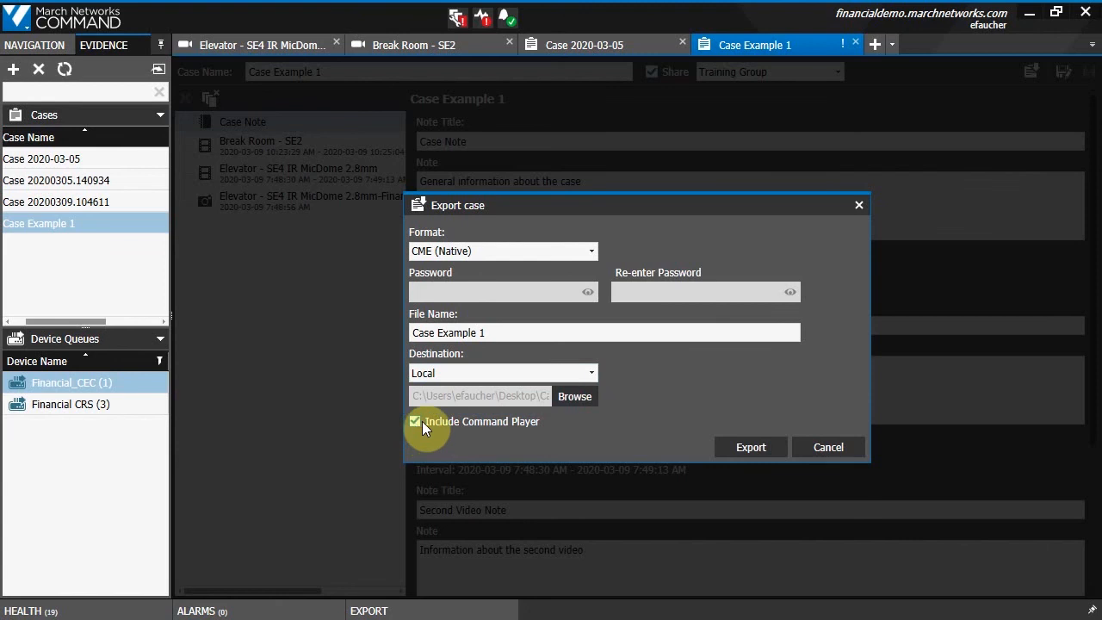
{"action": "left_click", "coordinate": [741, 440]}
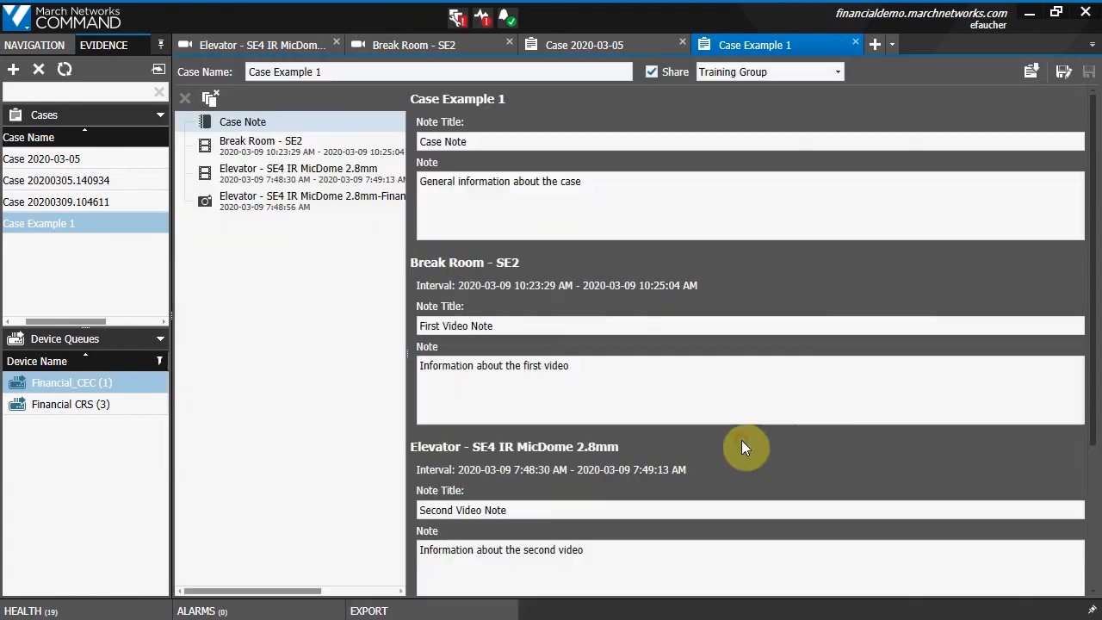
{"action": "left_click", "coordinate": [462, 611]}
{"action": "left_click", "coordinate": [689, 365]}
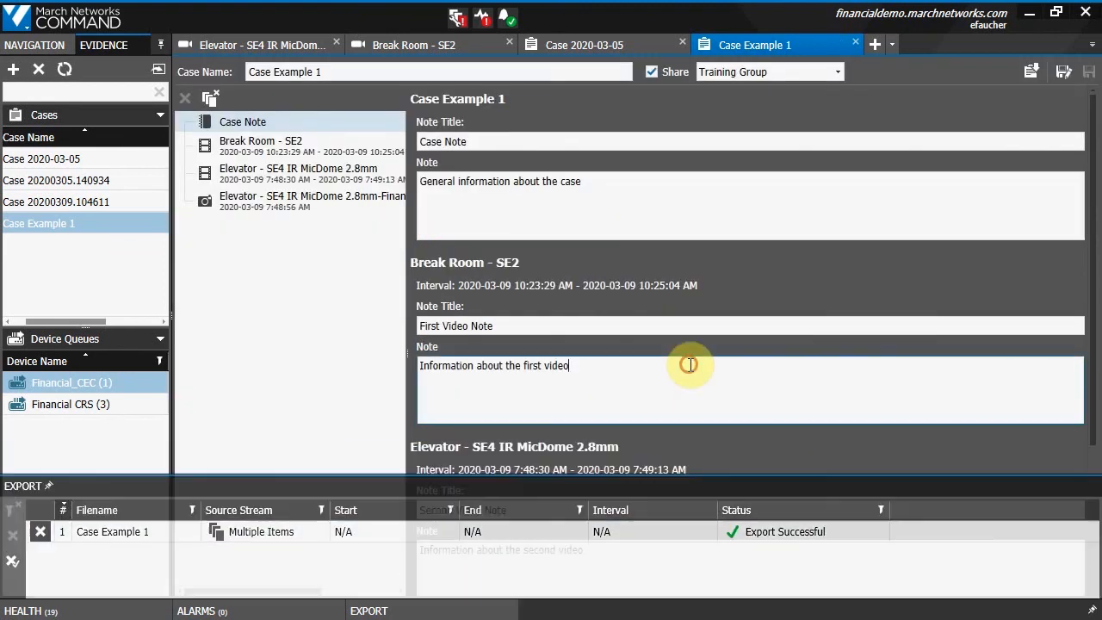
- Launch CommandPlayer.Portable from the Cases folder and open the exported Case Example 1 file in the maximized player
{"action": "left_click", "coordinate": [1030, 13]}
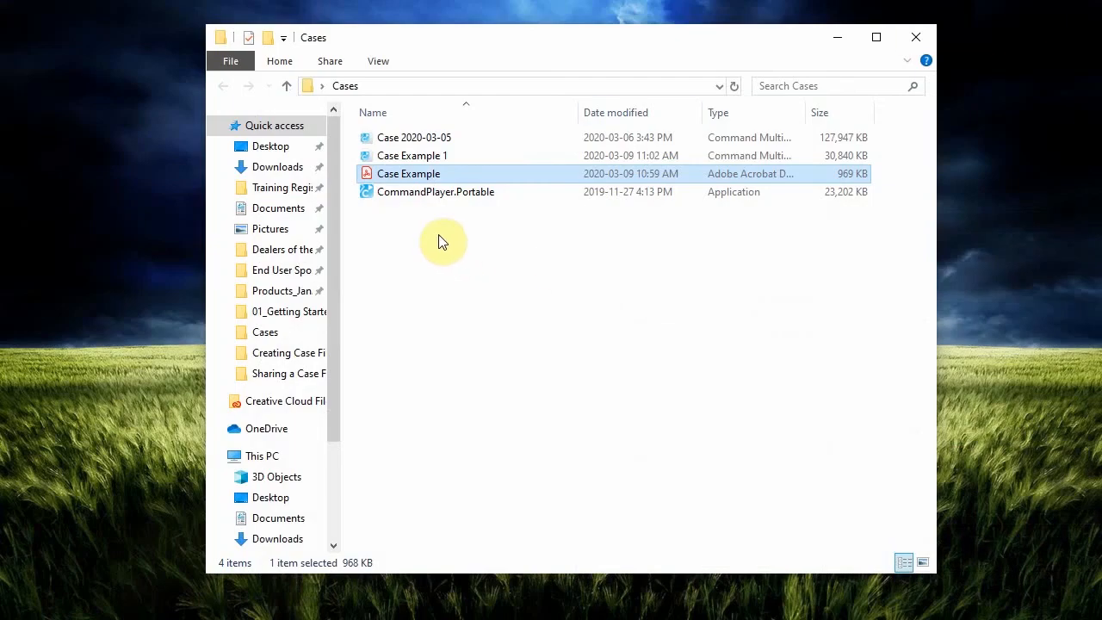
{"action": "double_click", "coordinate": [402, 196]}
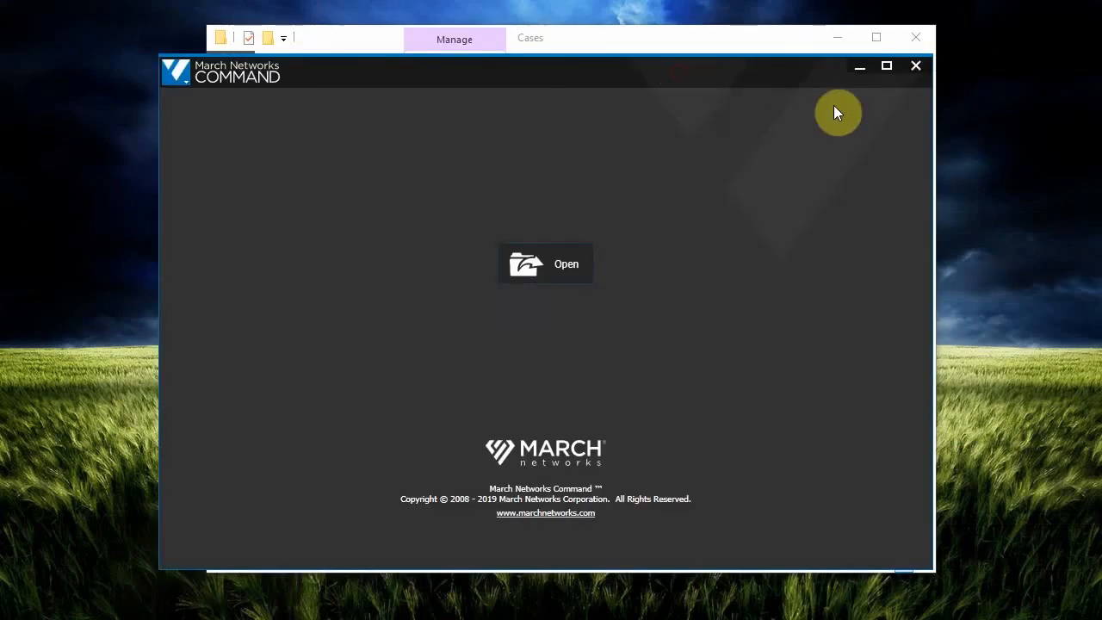
{"action": "left_click", "coordinate": [888, 67]}
{"action": "left_click", "coordinate": [567, 271]}
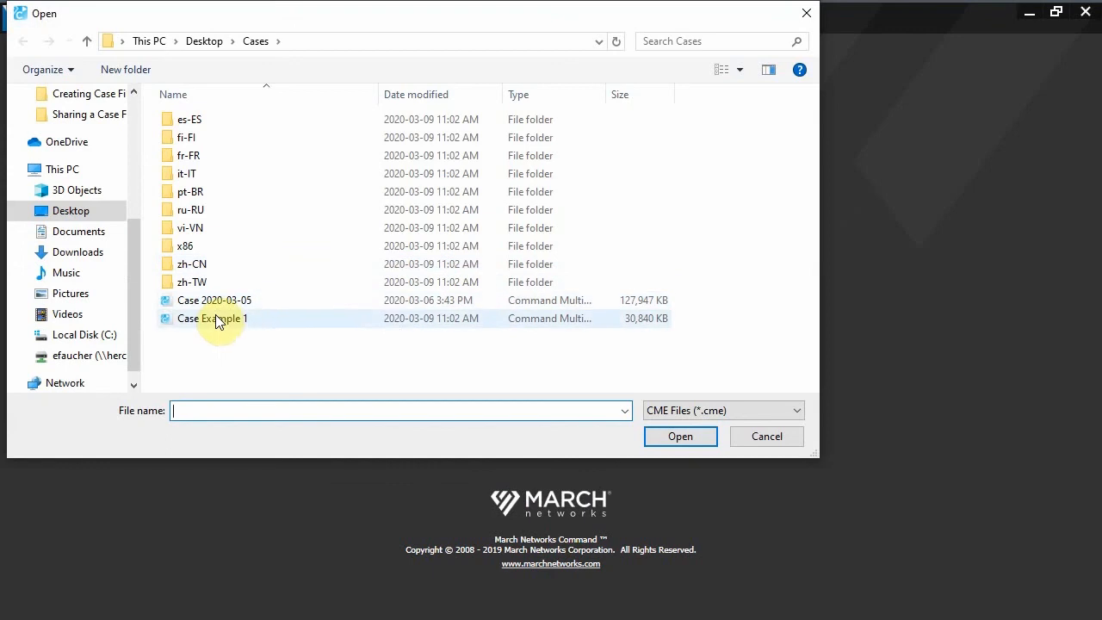
{"action": "double_click", "coordinate": [215, 317]}
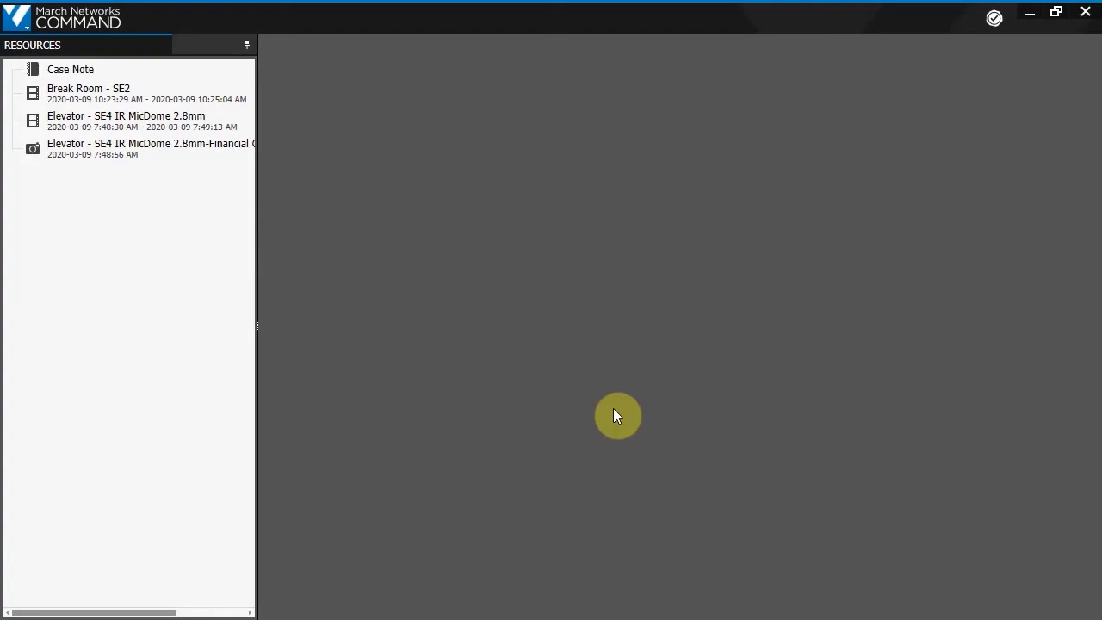
- Review the case note, the Break Room - SE2 clip from shortly after 10:24 AM, and the elevator snapshot in the exported case
{"action": "left_click", "coordinate": [89, 72]}
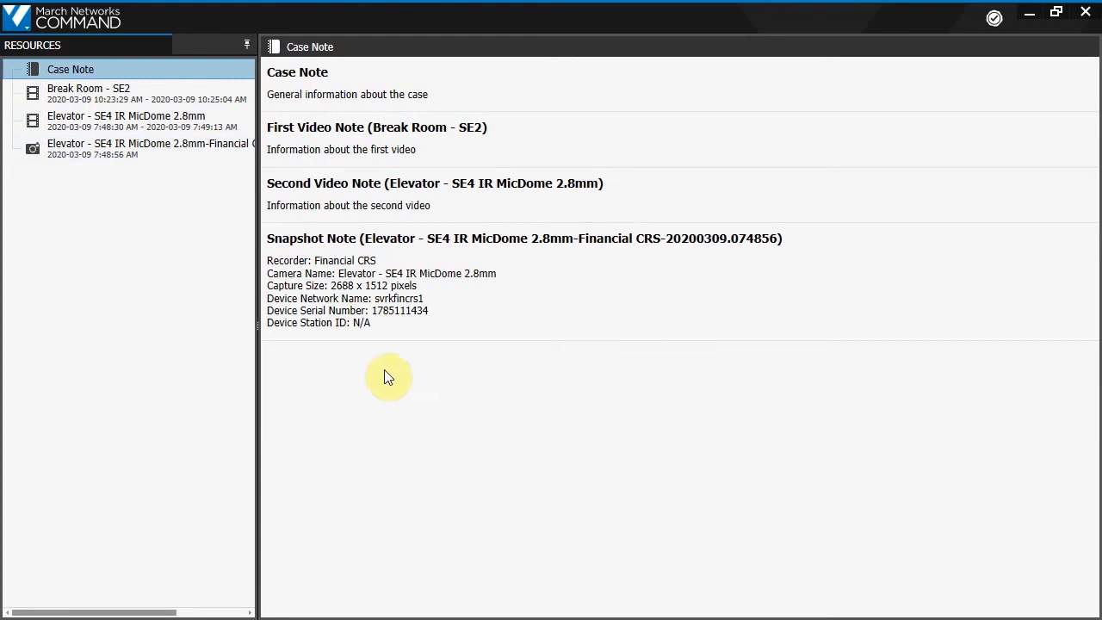
{"action": "left_click", "coordinate": [89, 93]}
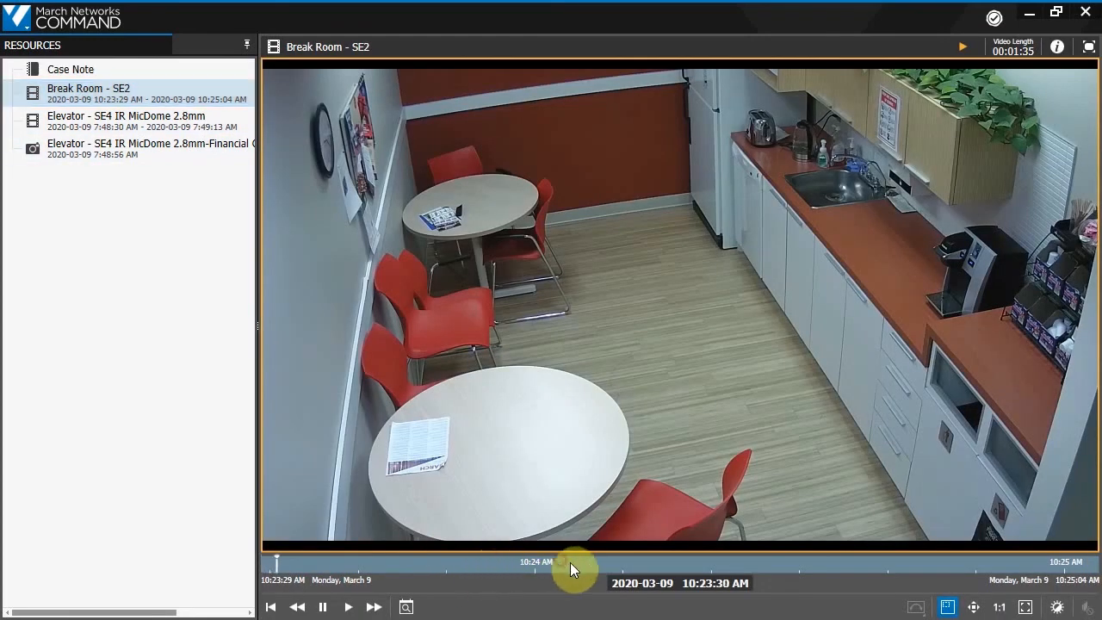
{"action": "left_click", "coordinate": [571, 562]}
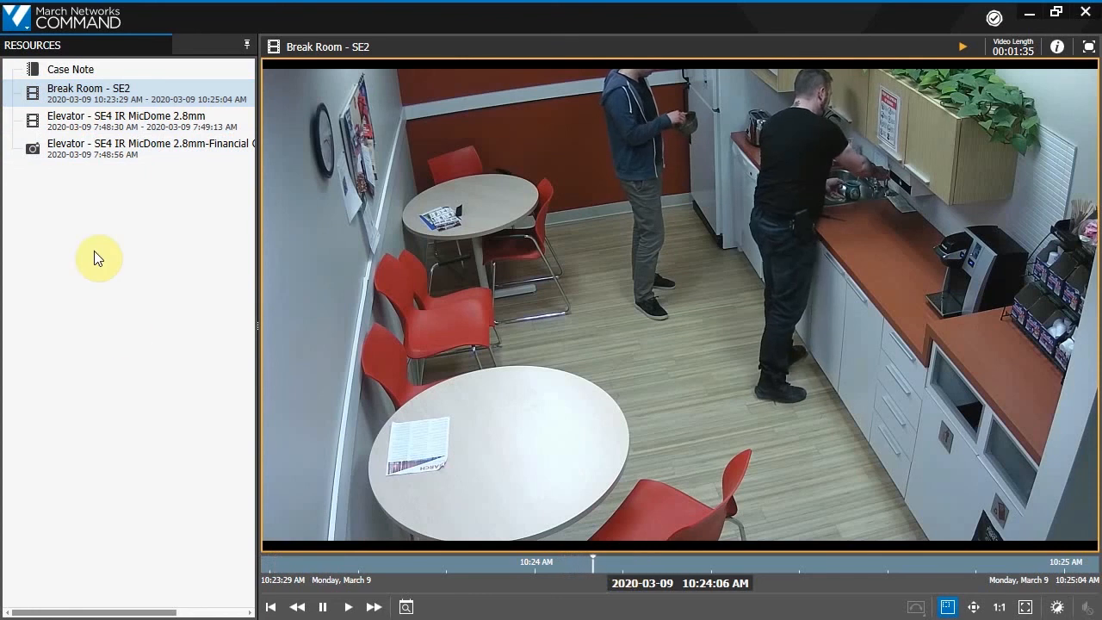
{"action": "left_click", "coordinate": [76, 156]}
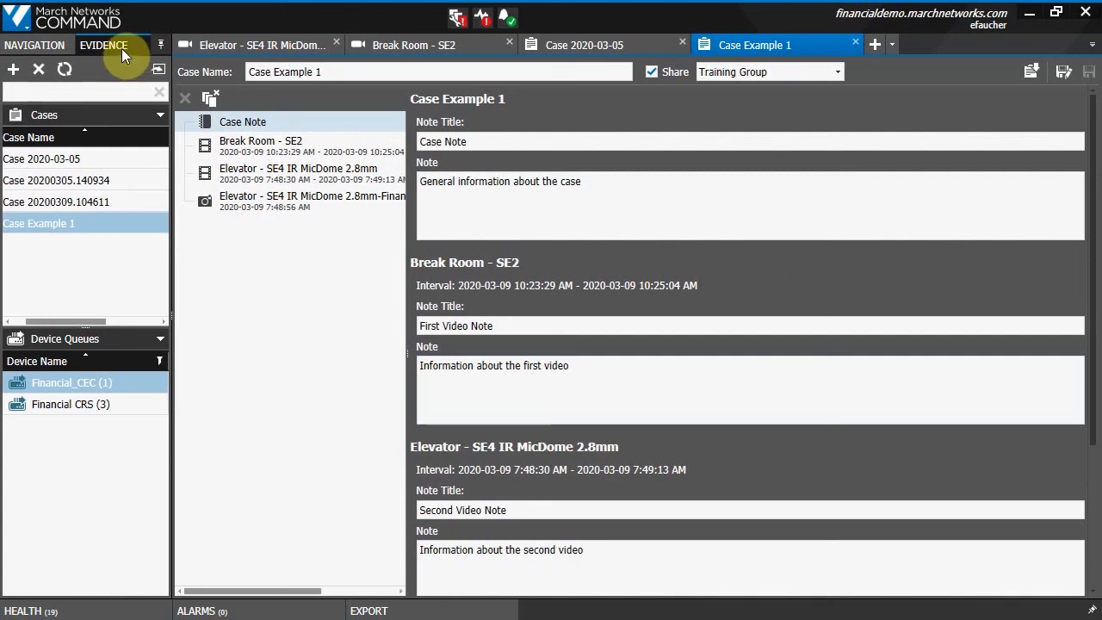
- Delete Case 20200309.104611 from the case list in the main Command client
{"action": "left_click", "coordinate": [101, 202]}
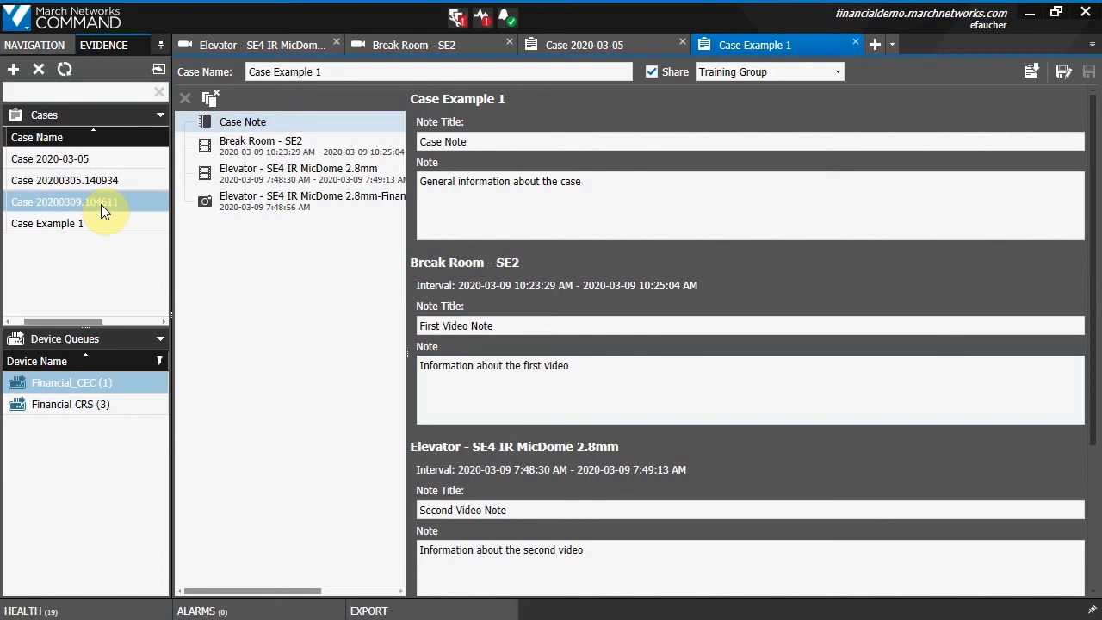
{"action": "left_click", "coordinate": [38, 70]}
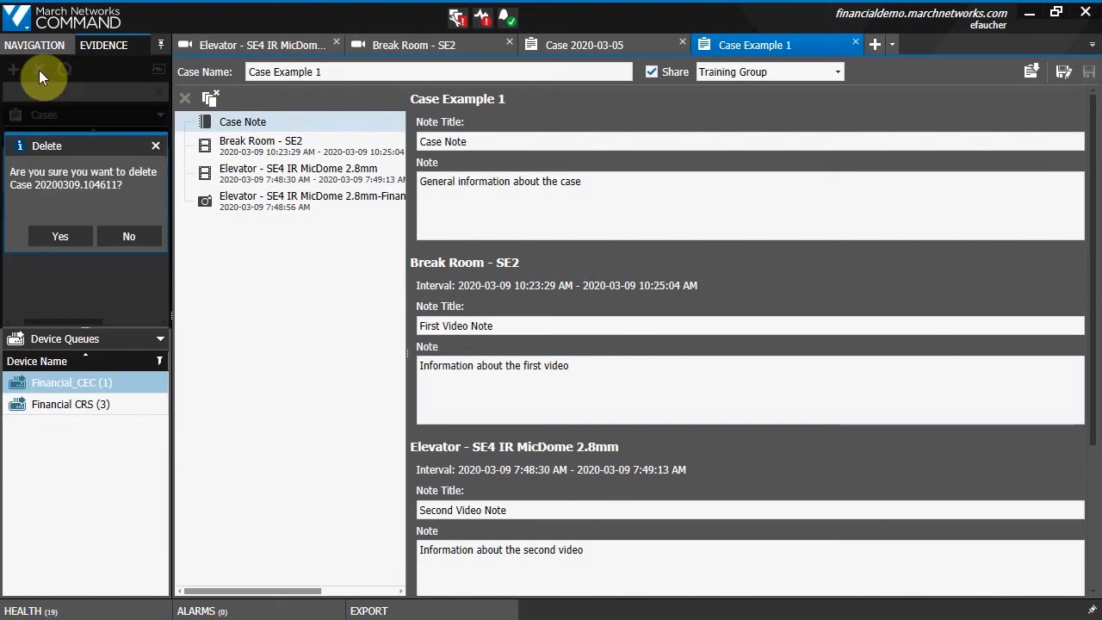
{"action": "left_click", "coordinate": [61, 236]}
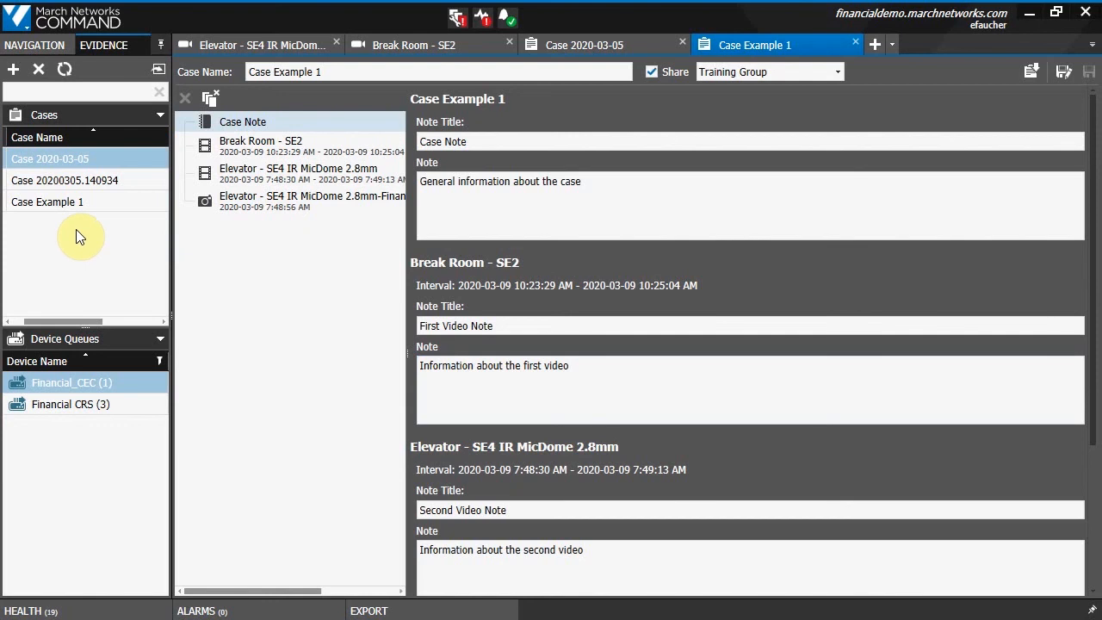